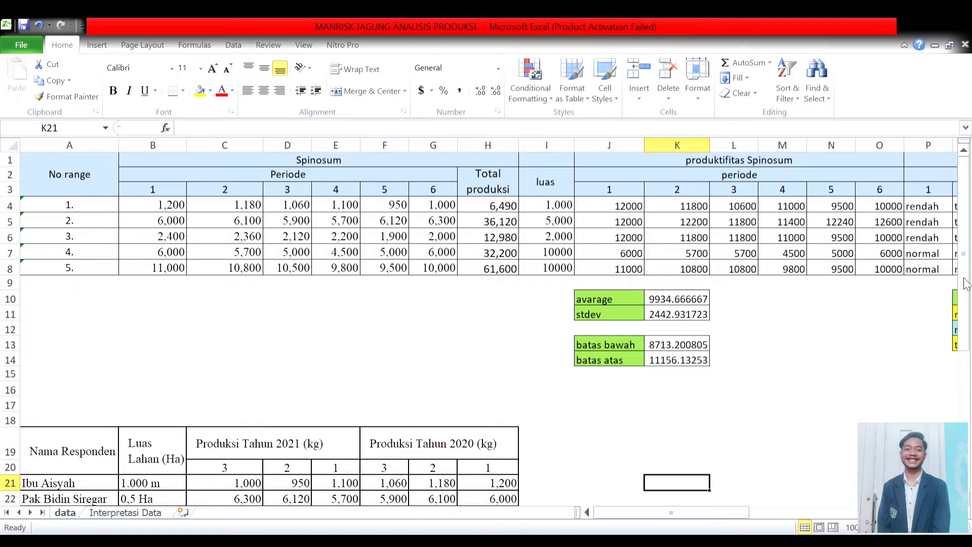
Look over the data sheet's period production, luas values and the calculation columns through STDEV
{"action": "mouse_move", "coordinate": [964, 293]}
{"action": "left_mouse_down"}
{"action": "mouse_move", "coordinate": [967, 319]}
{"action": "mouse_move", "coordinate": [963, 285]}
{"action": "left_mouse_up"}
{"action": "scroll", "coordinate": [510, 174], "scroll_direction": "down", "scroll_amount": 1}
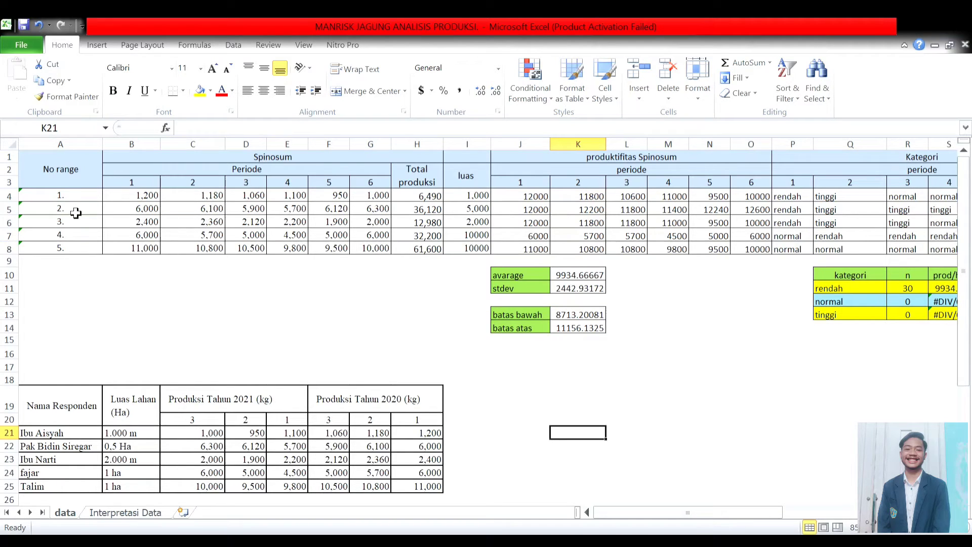
{"action": "left_click", "coordinate": [131, 202]}
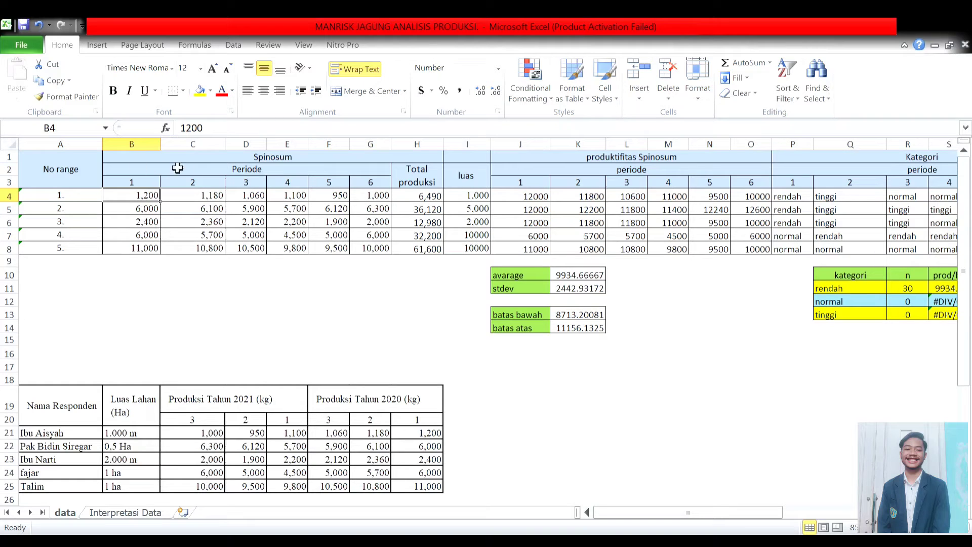
{"action": "left_click", "coordinate": [212, 197]}
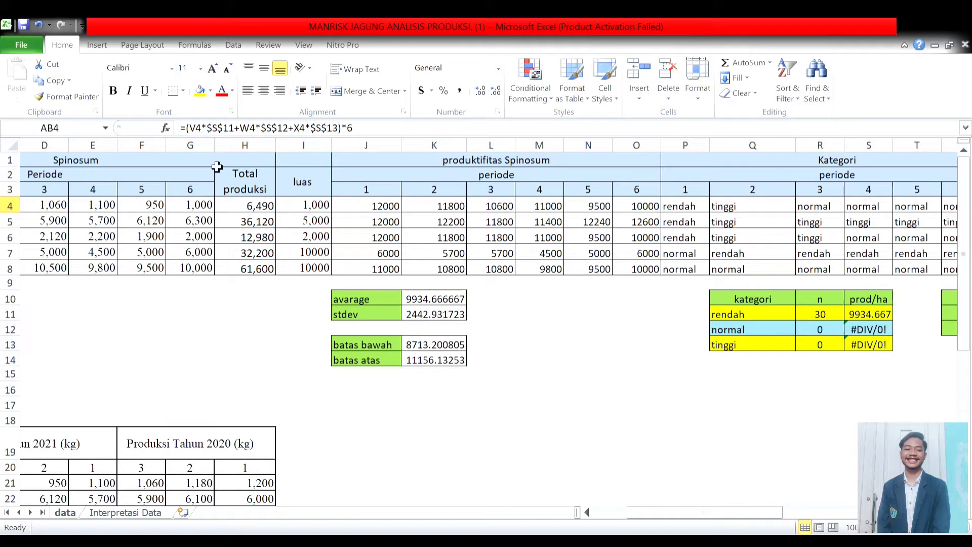
{"action": "left_click", "coordinate": [304, 211]}
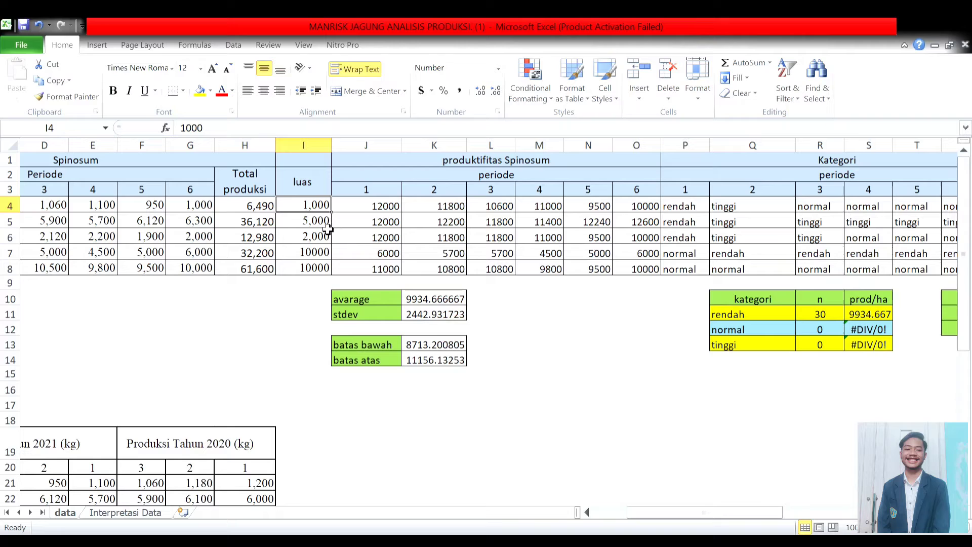
{"action": "left_click", "coordinate": [314, 225]}
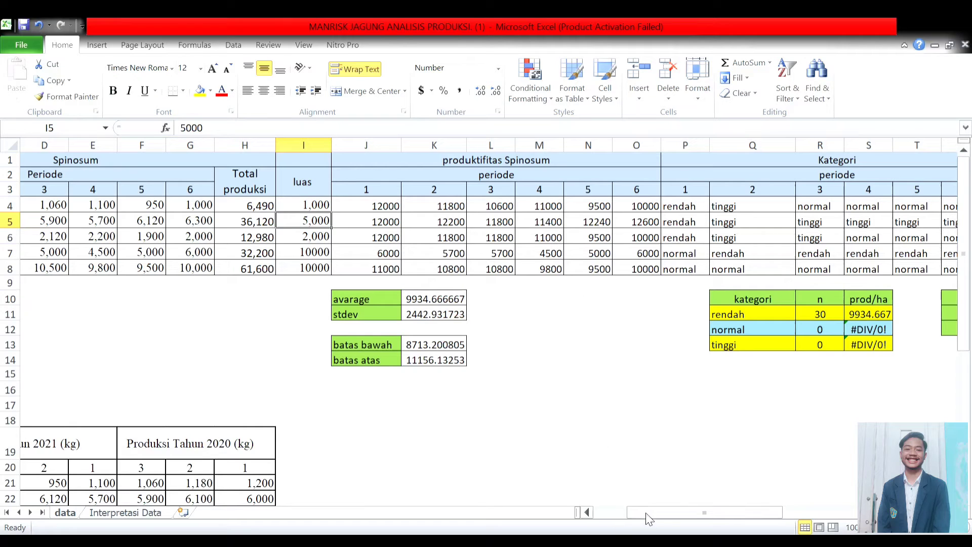
{"action": "left_click_drag", "start_coordinate": [646, 514], "coordinate": [799, 506]}
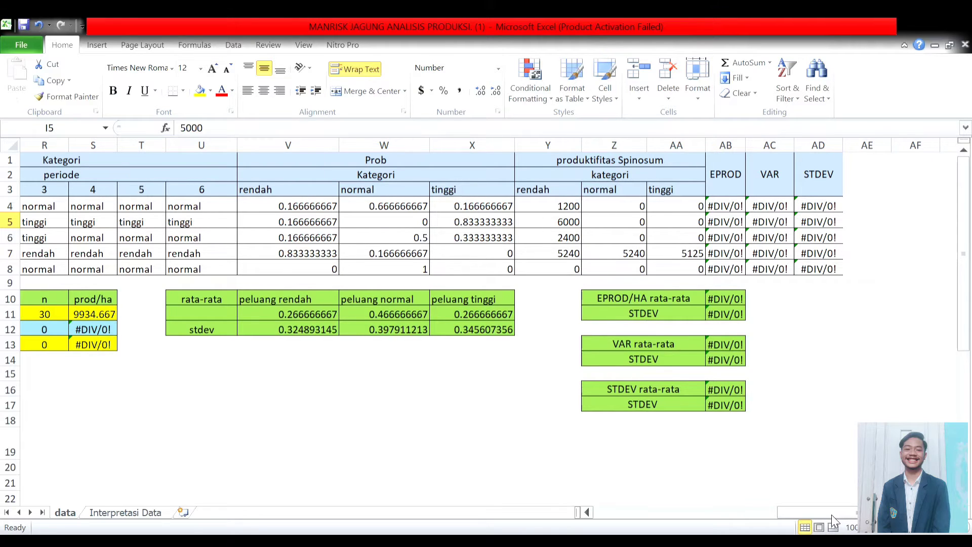
{"action": "left_click_drag", "start_coordinate": [831, 514], "coordinate": [645, 512]}
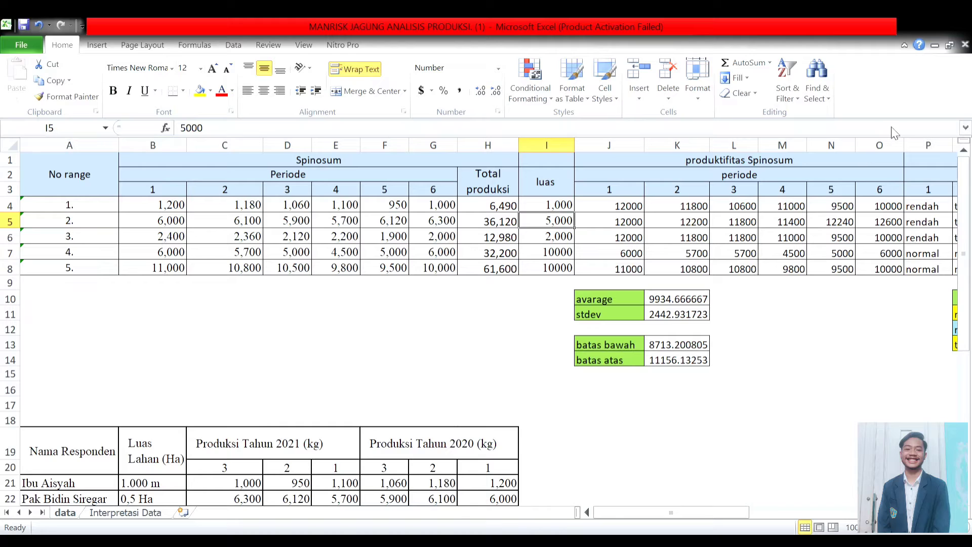
Inspect the Total produksi formula in H4 and the cells it sums
{"action": "left_click", "coordinate": [432, 373]}
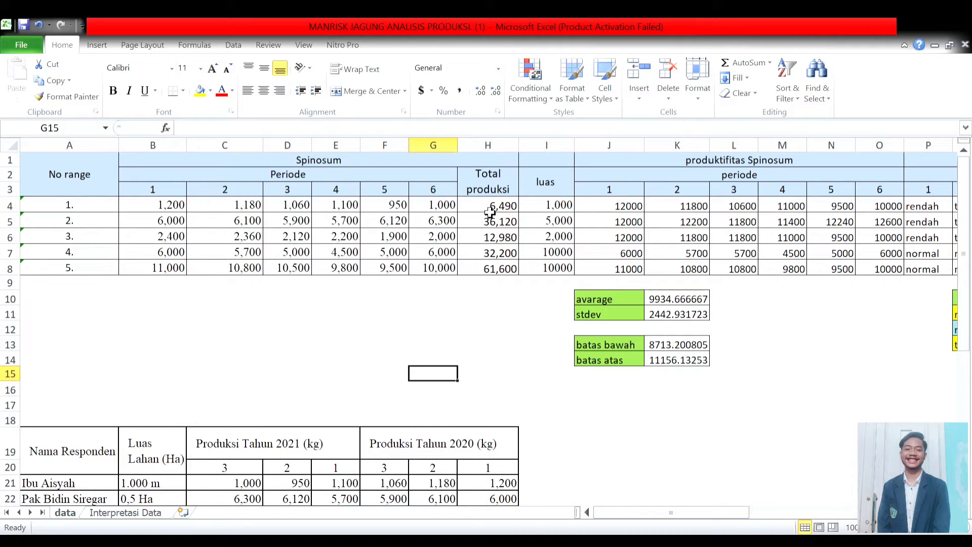
{"action": "left_click", "coordinate": [491, 212]}
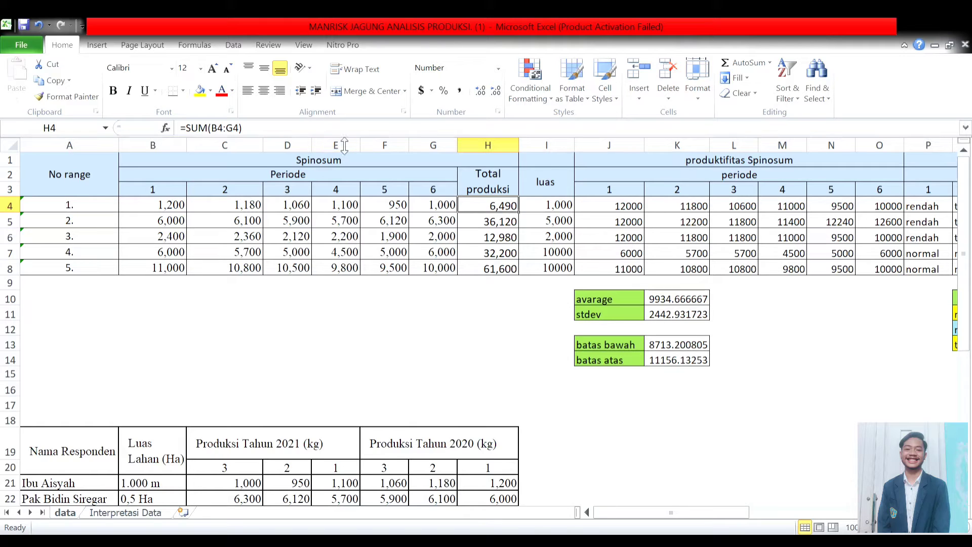
{"action": "left_click", "coordinate": [319, 133]}
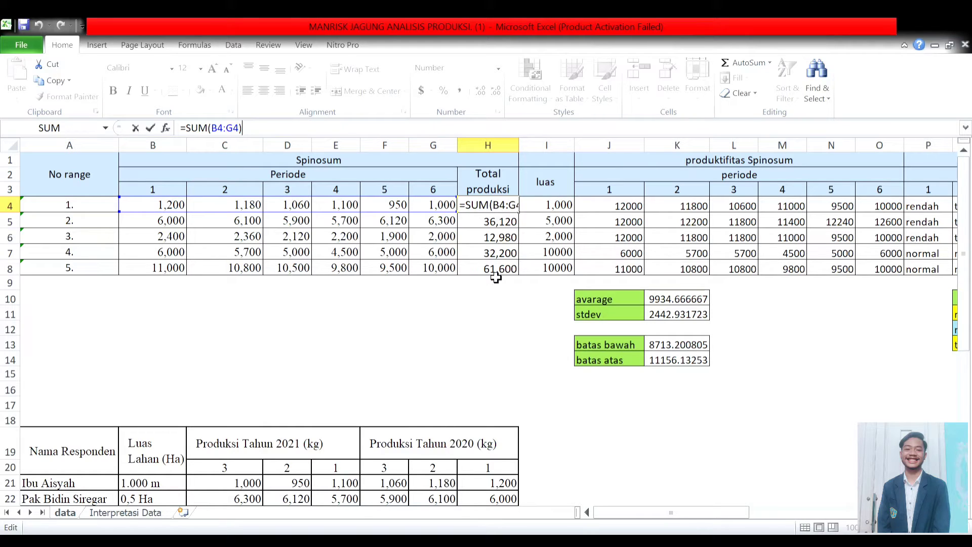
{"action": "left_click", "coordinate": [496, 297]}
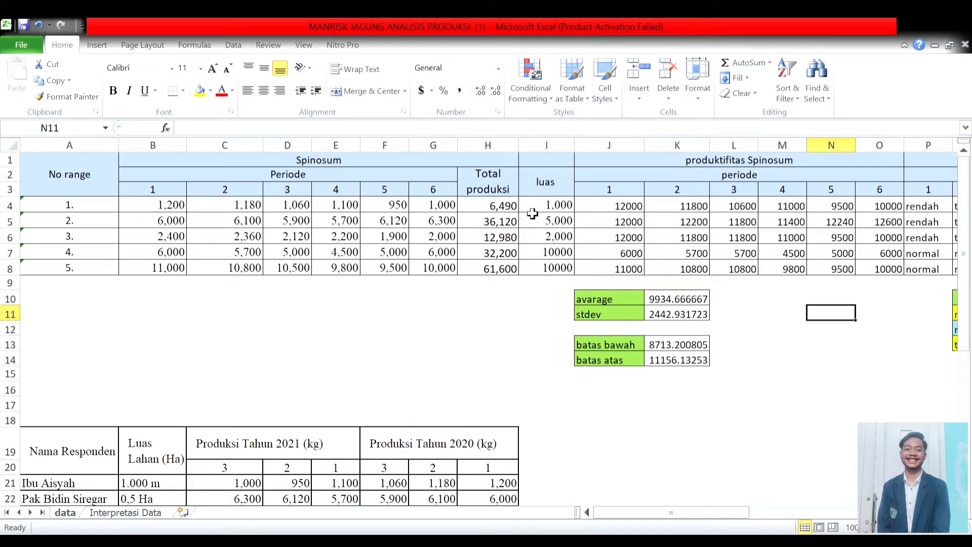
{"action": "left_click", "coordinate": [502, 211]}
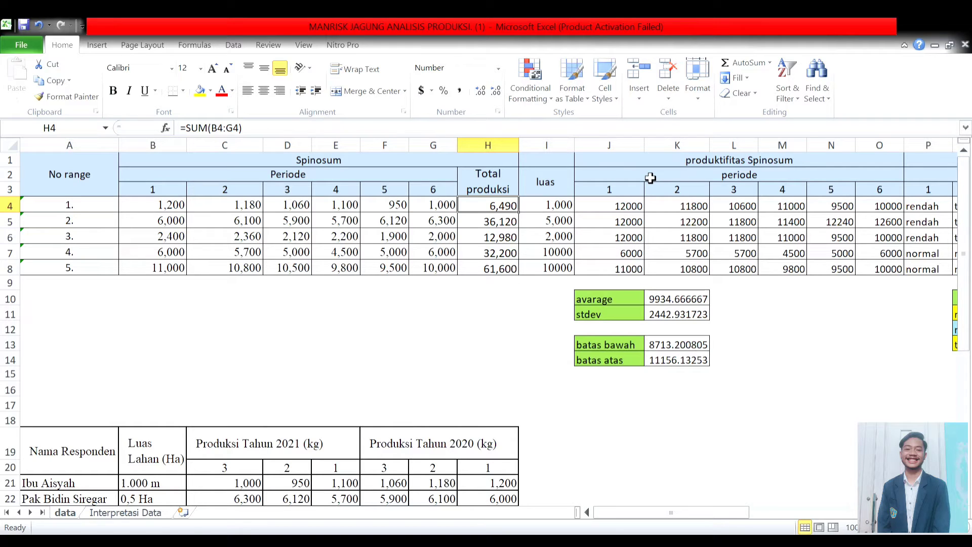
Inspect the period 1 productivity formula in J4 and its referenced production and luas cells
{"action": "left_click", "coordinate": [626, 210]}
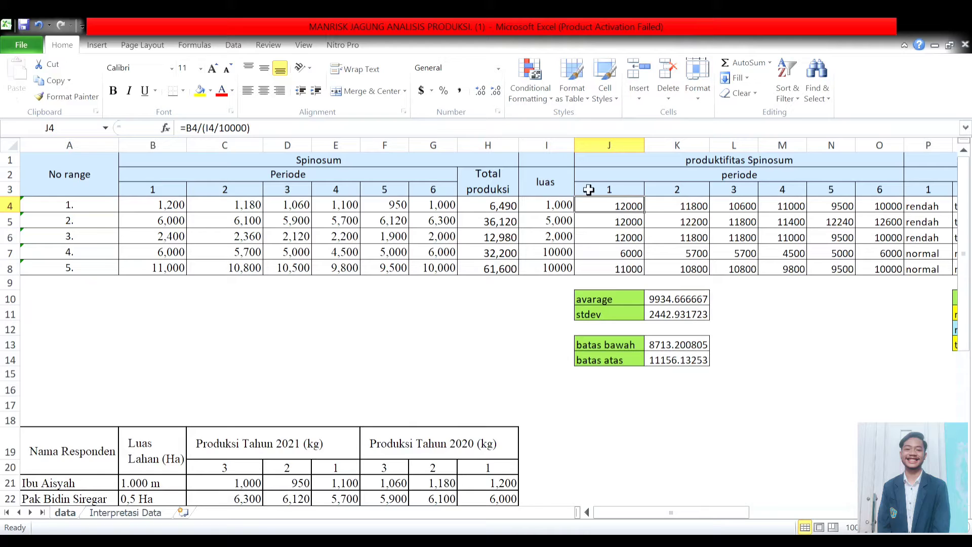
{"action": "left_click", "coordinate": [392, 132]}
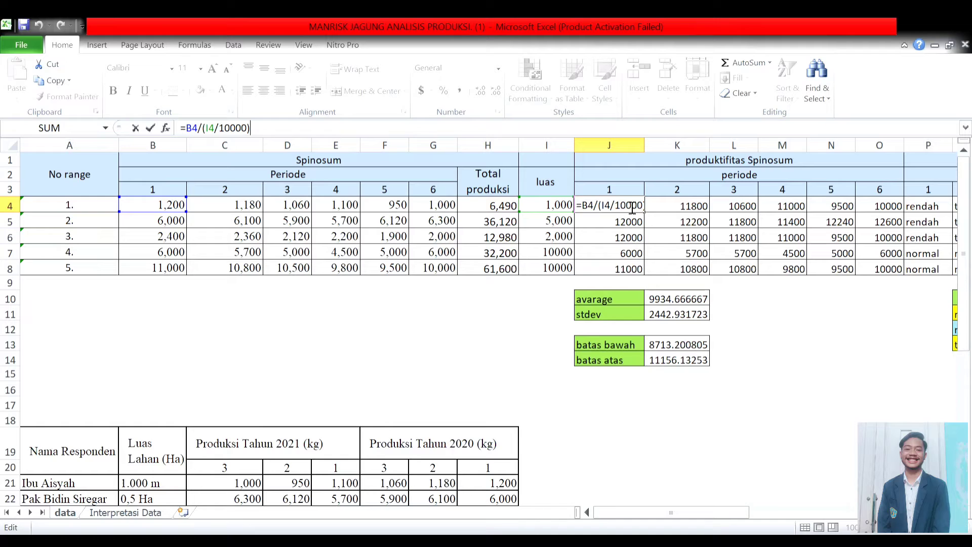
{"action": "key", "text": "Return"}
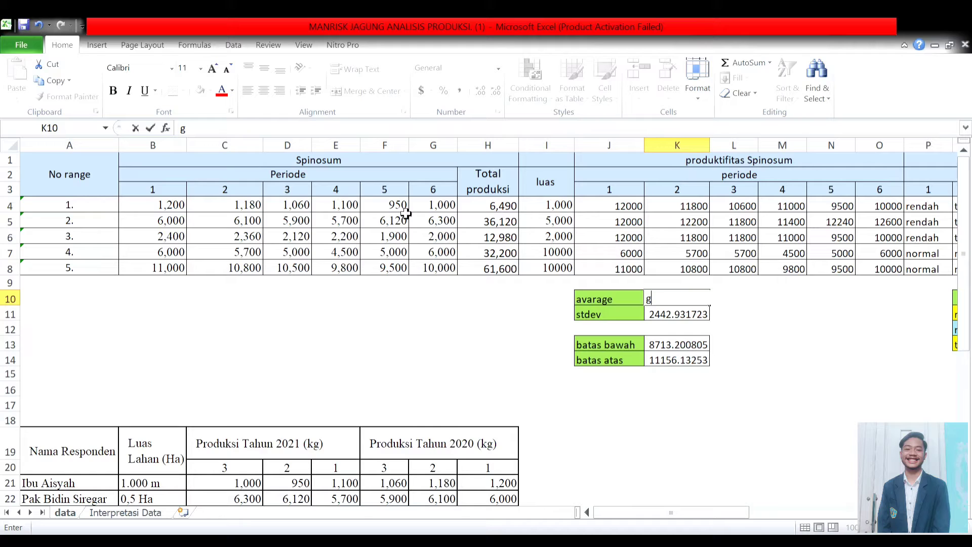
Undo the accidental text entry in the average cell K10
{"action": "left_click", "coordinate": [441, 335]}
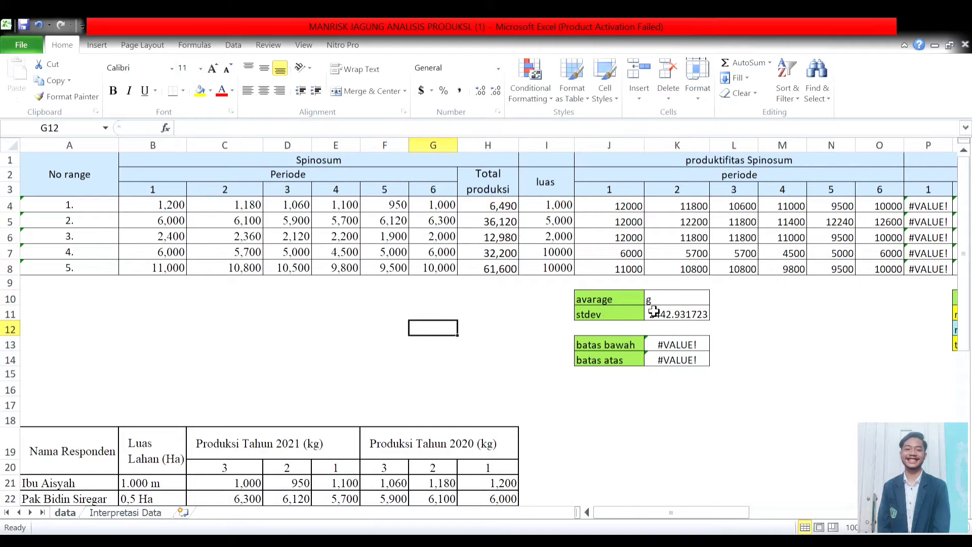
{"action": "left_click", "coordinate": [683, 304]}
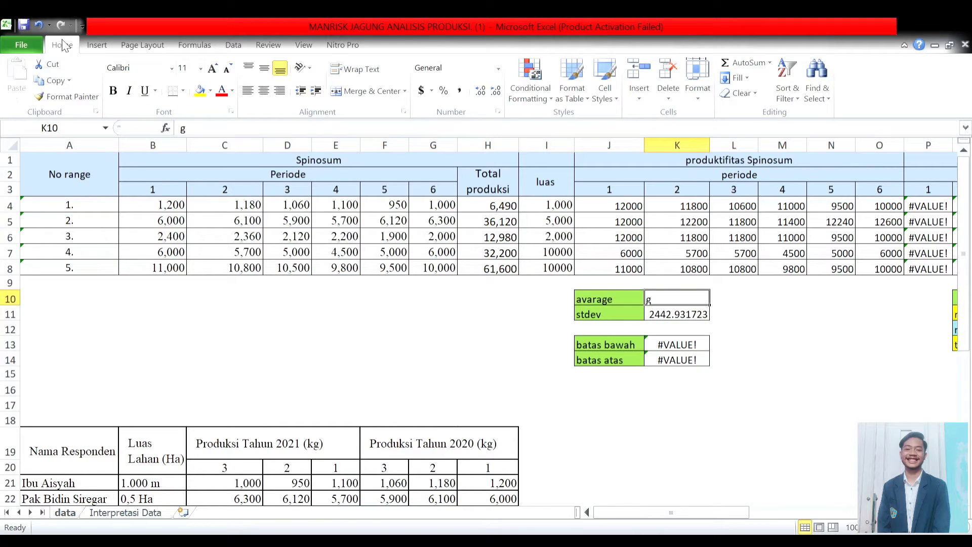
{"action": "left_click", "coordinate": [40, 26]}
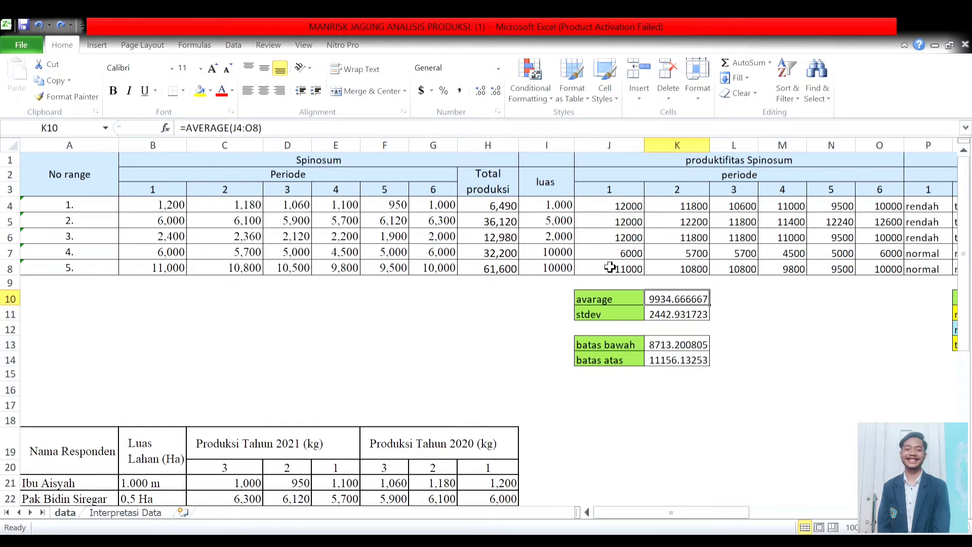
Inspect the average formula in K10 and the standard deviation formula in K11, including their source range
{"action": "left_click", "coordinate": [326, 139]}
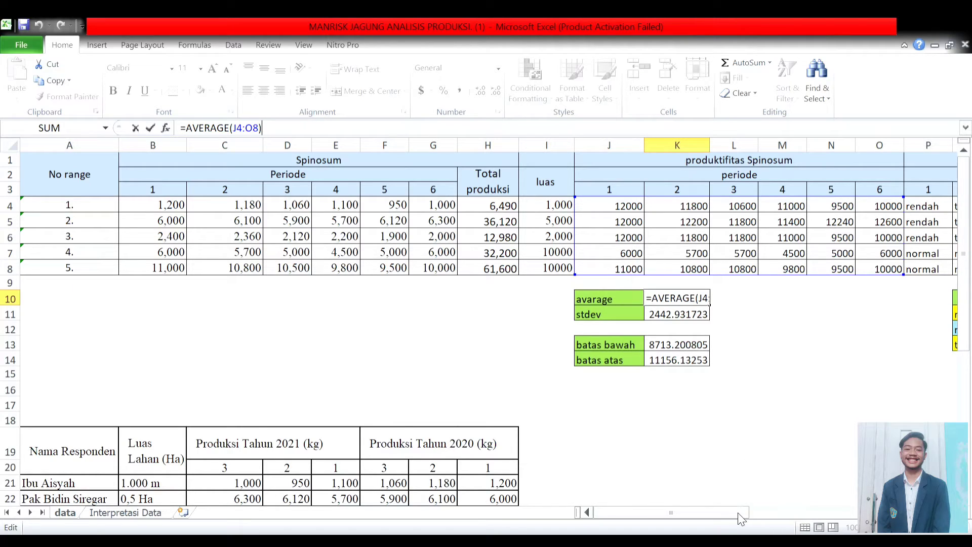
{"action": "left_click_drag", "start_coordinate": [742, 513], "coordinate": [750, 514]}
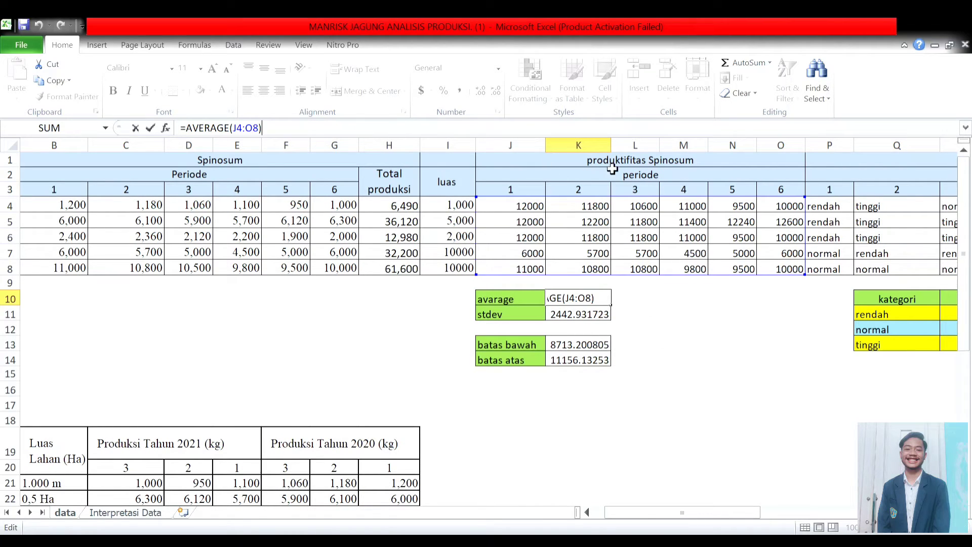
{"action": "key", "text": "Return"}
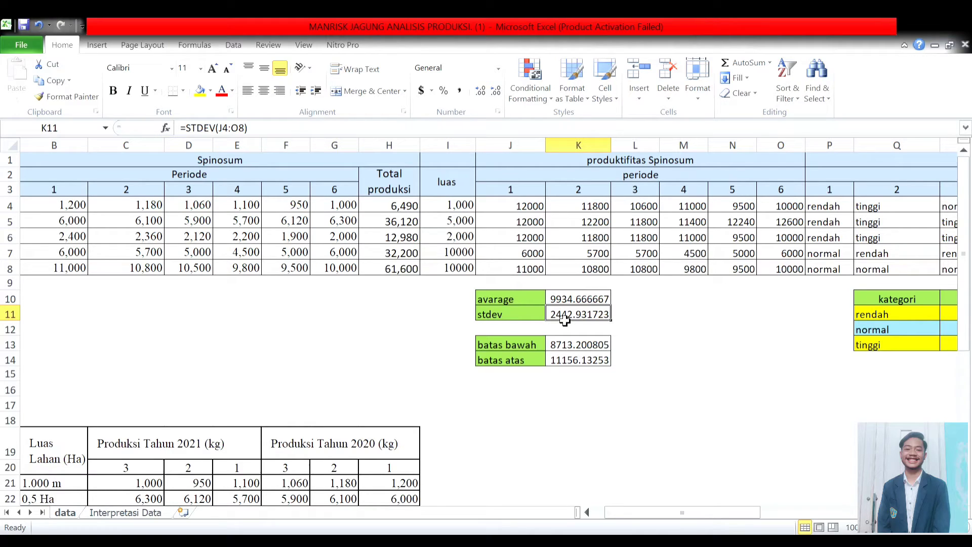
{"action": "left_click", "coordinate": [333, 137]}
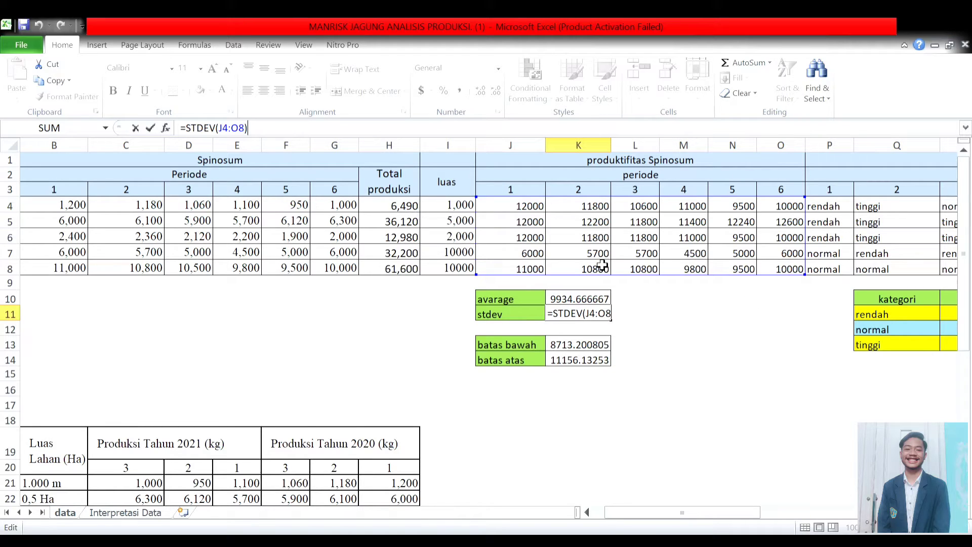
{"action": "key", "text": "Return"}
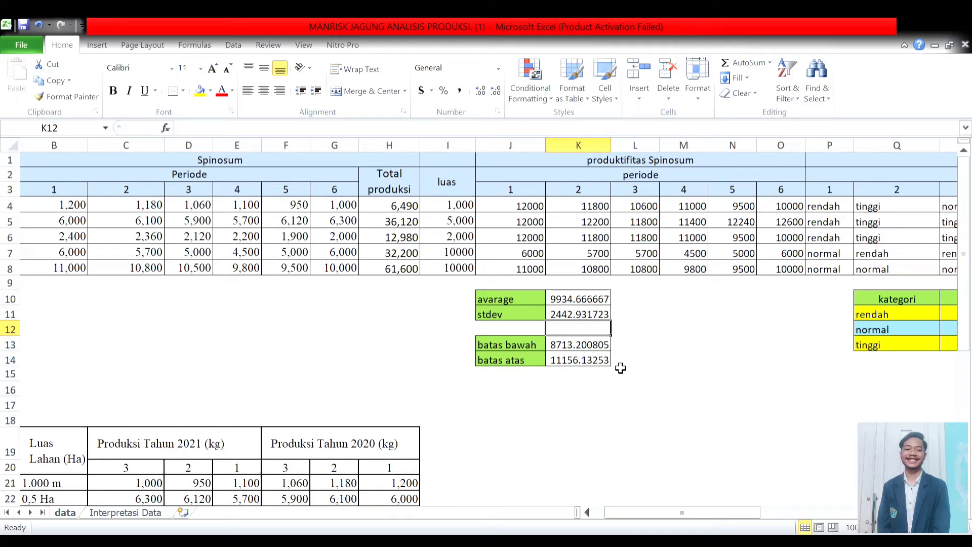
Inspect the lower limit (batas bawah) formula in K13 and the upper limit (batas atas) formula in K14
{"action": "left_click", "coordinate": [569, 349]}
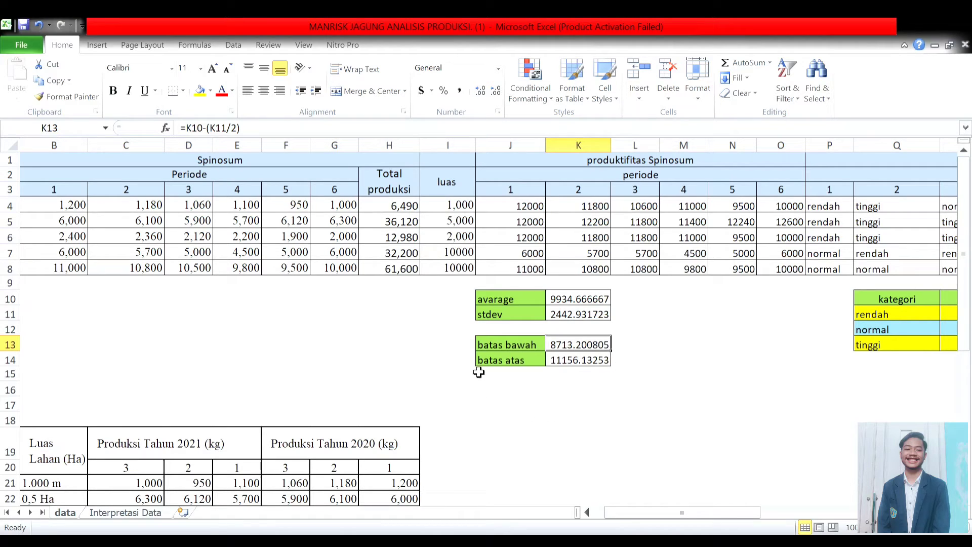
{"action": "left_click", "coordinate": [575, 368]}
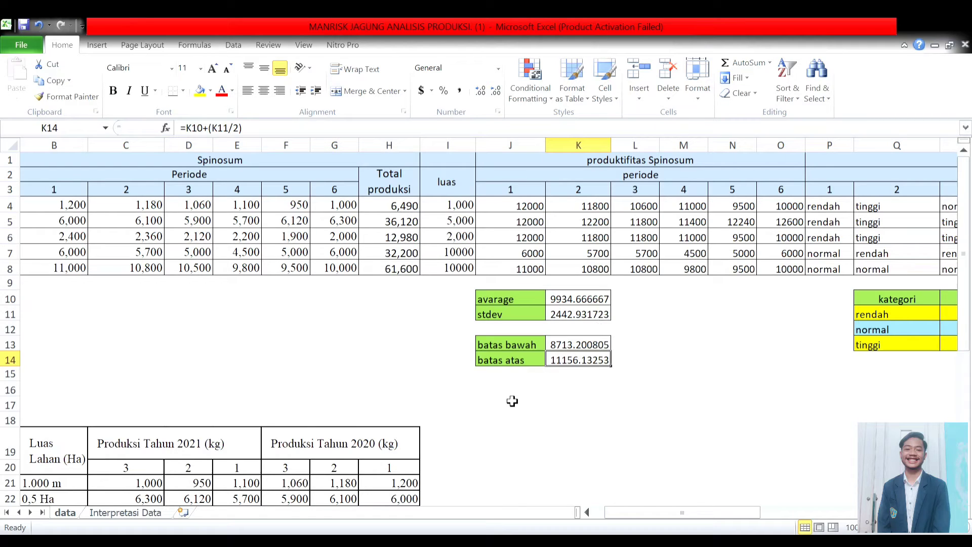
{"action": "left_click", "coordinate": [496, 398]}
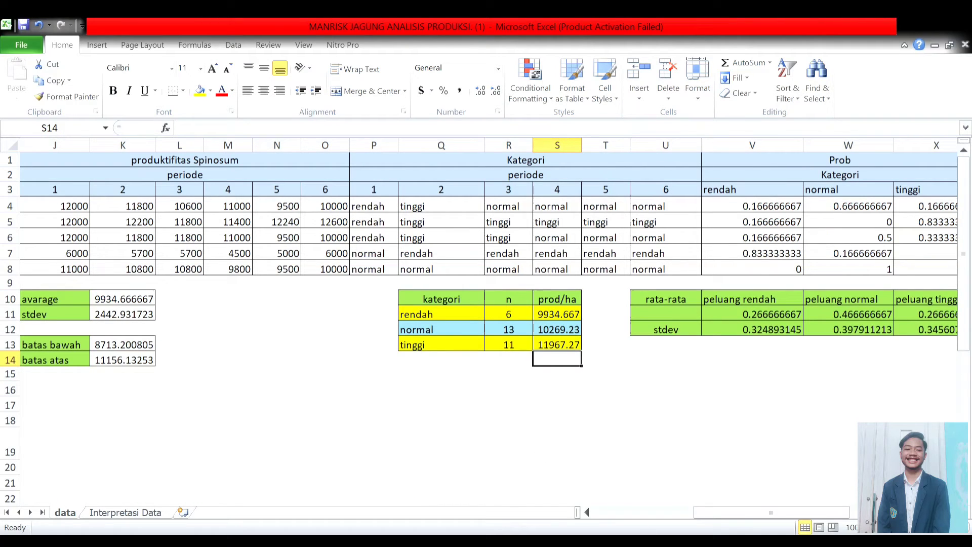
Inspect the COUNTIF formula for the rendah category count in R11 and the range it covers
{"action": "left_click_drag", "start_coordinate": [728, 513], "coordinate": [711, 511]}
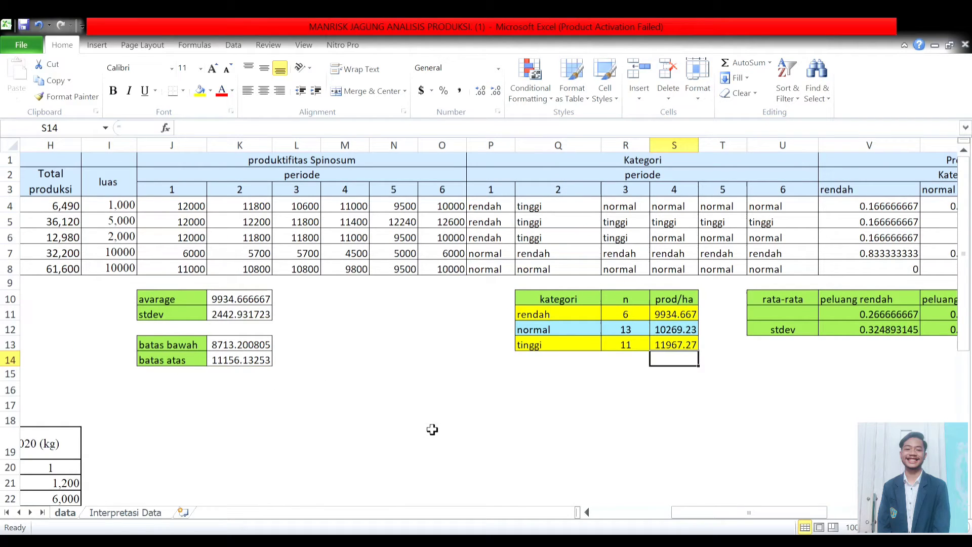
{"action": "left_click", "coordinate": [638, 305]}
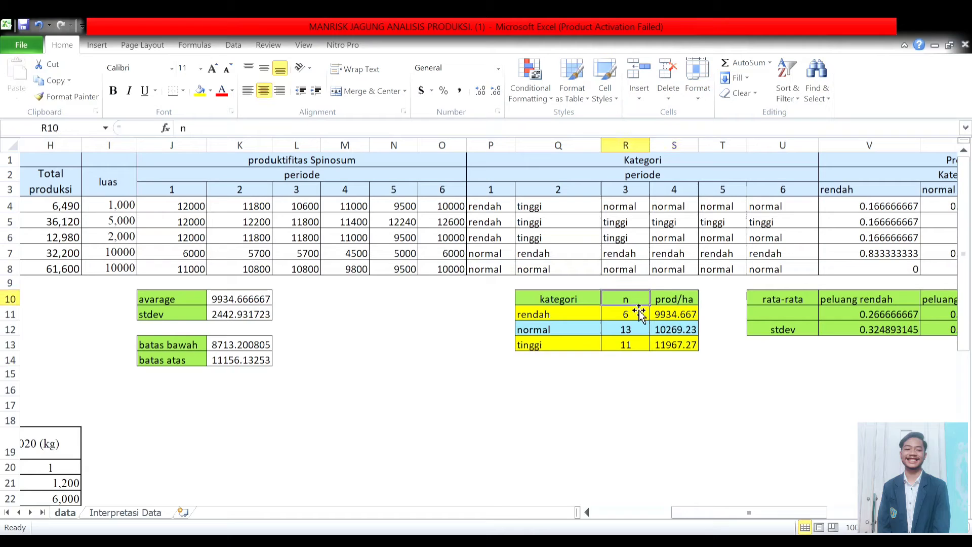
{"action": "left_click", "coordinate": [634, 315]}
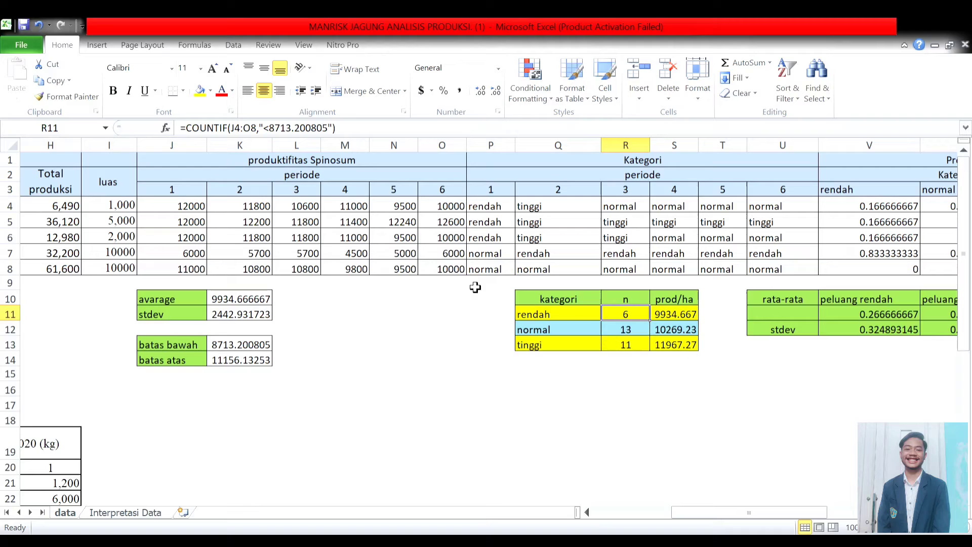
{"action": "left_click", "coordinate": [259, 137]}
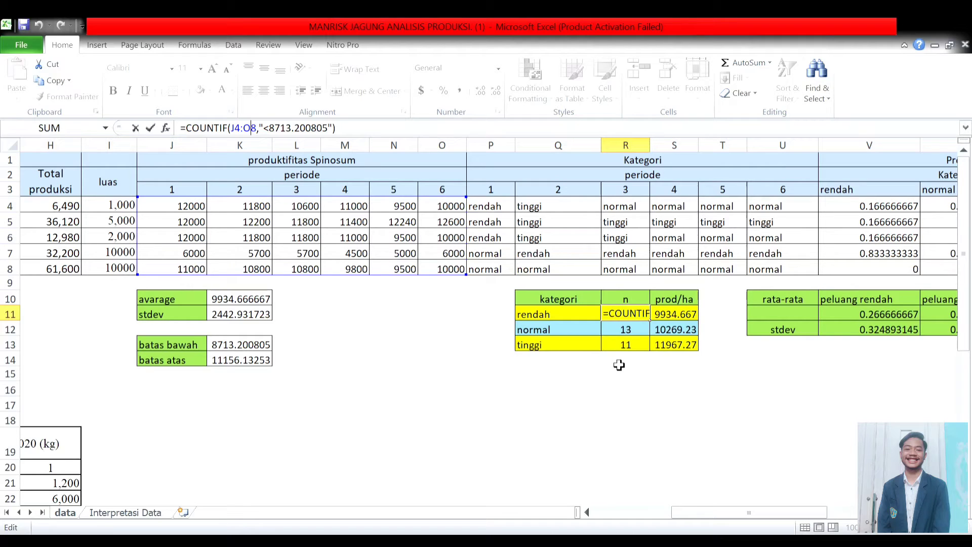
{"action": "key", "text": "Return"}
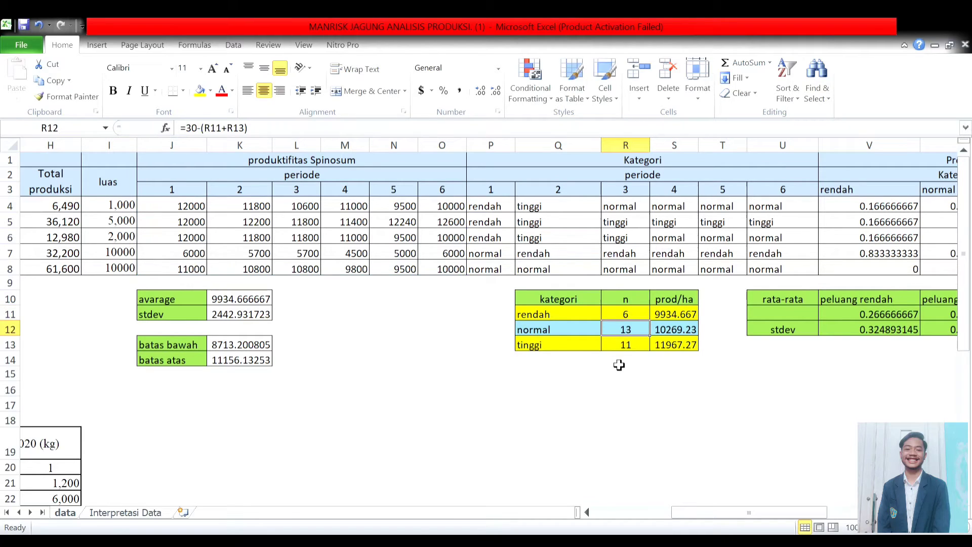
{"action": "left_click", "coordinate": [641, 321]}
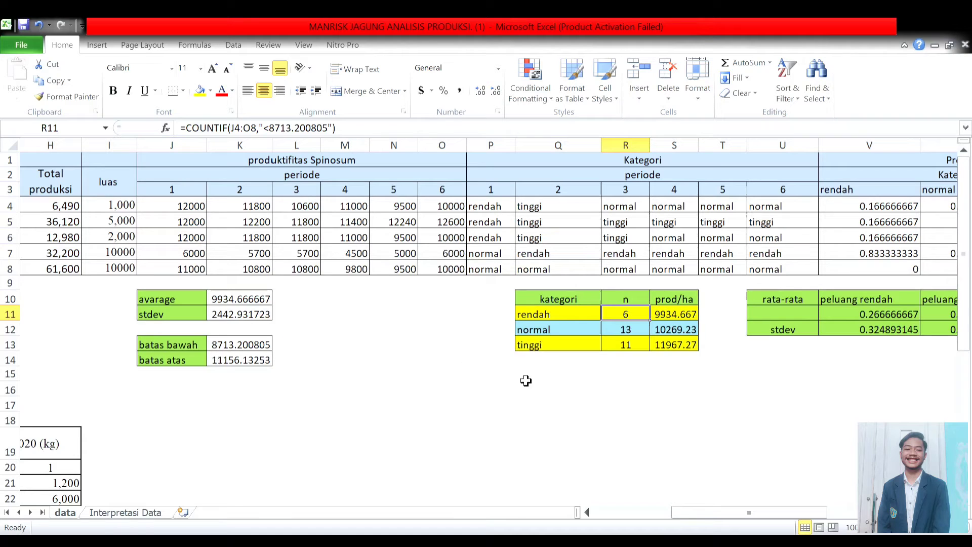
Inspect the COUNTIF formula for the tinggi category count in R13
{"action": "left_click", "coordinate": [623, 349]}
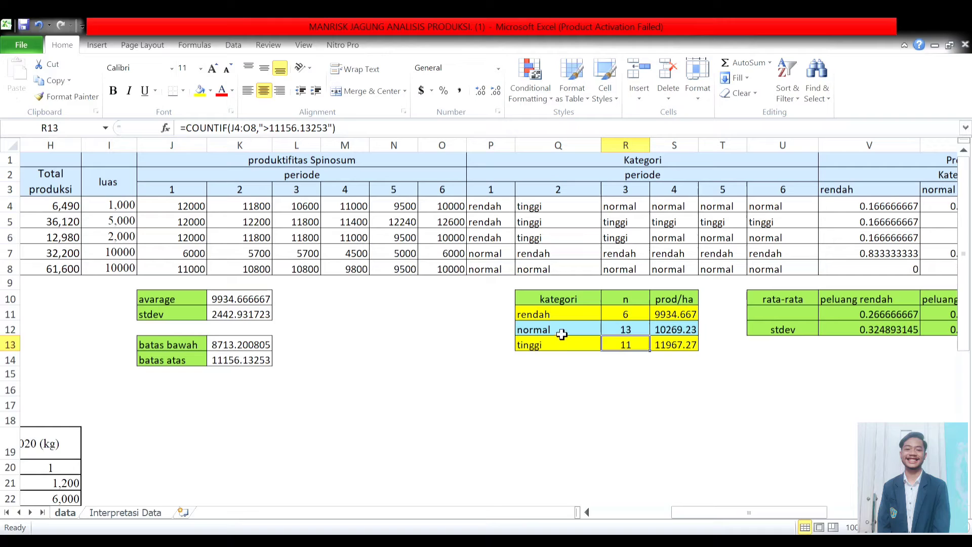
{"action": "left_click", "coordinate": [356, 133]}
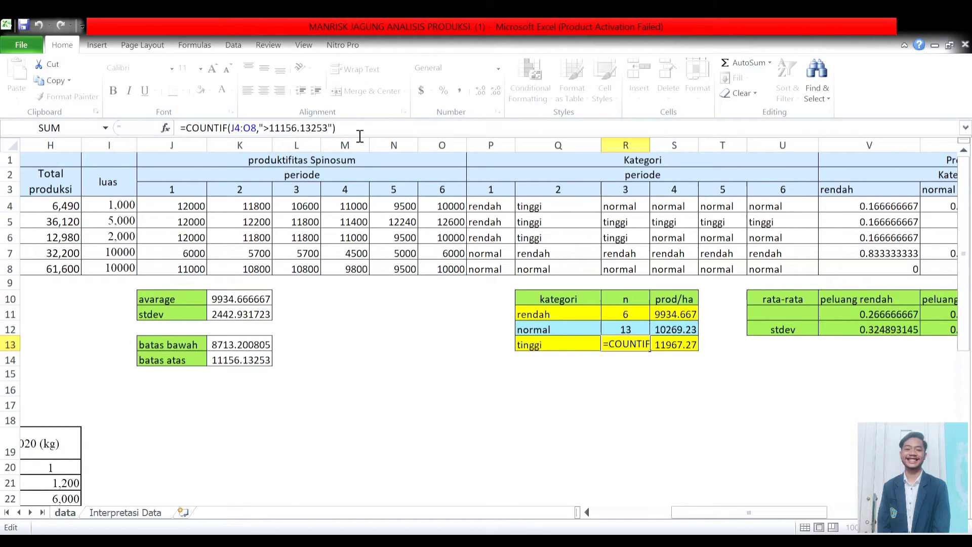
{"action": "key", "text": "Return"}
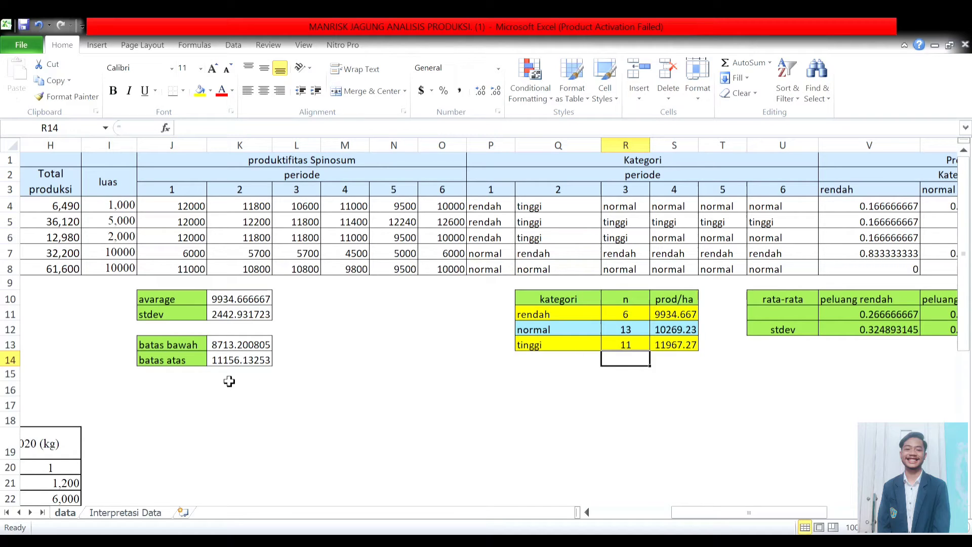
Inspect the formula for the normal category count in R12 and the cells it references
{"action": "left_click", "coordinate": [610, 335]}
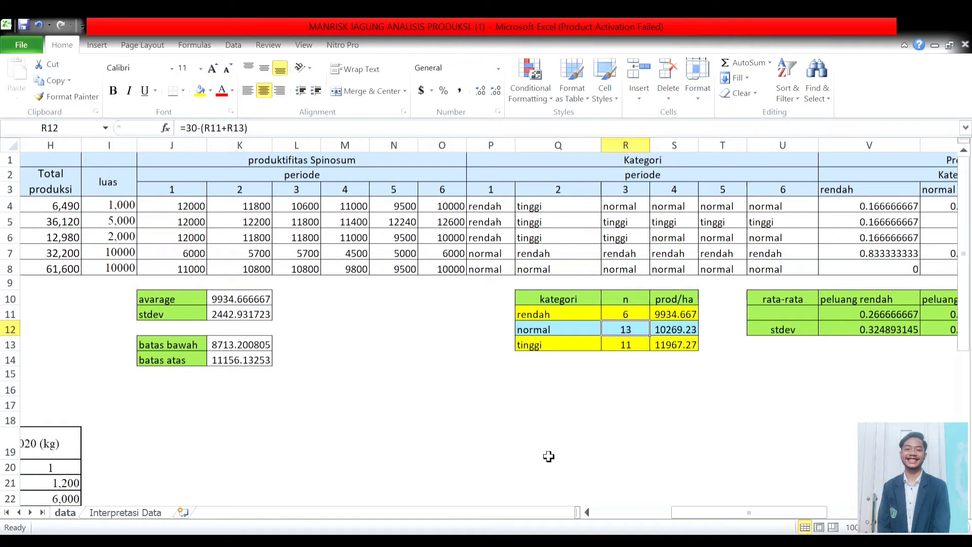
{"action": "mouse_move", "coordinate": [690, 520]}
{"action": "left_mouse_down"}
{"action": "mouse_move", "coordinate": [674, 520]}
{"action": "mouse_move", "coordinate": [701, 517]}
{"action": "left_mouse_up"}
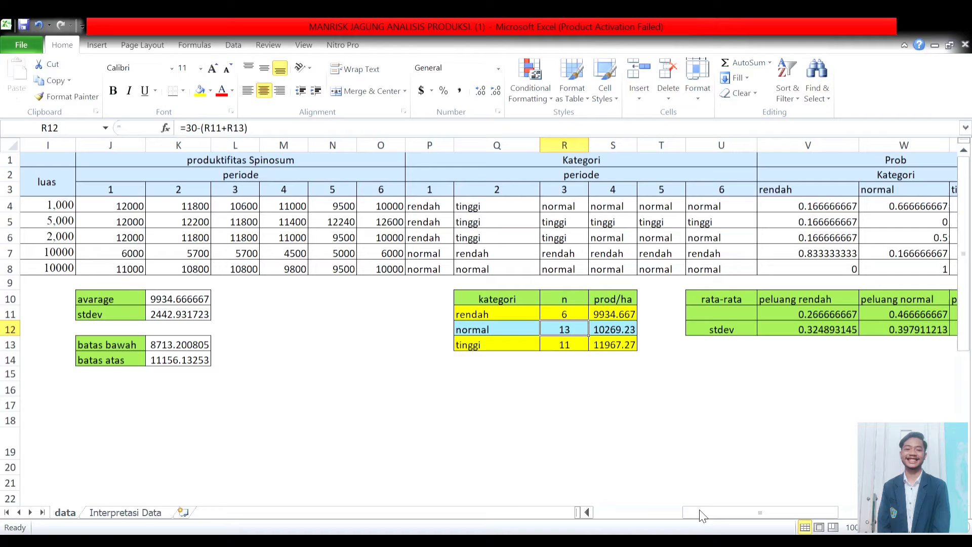
{"action": "left_click", "coordinate": [284, 130]}
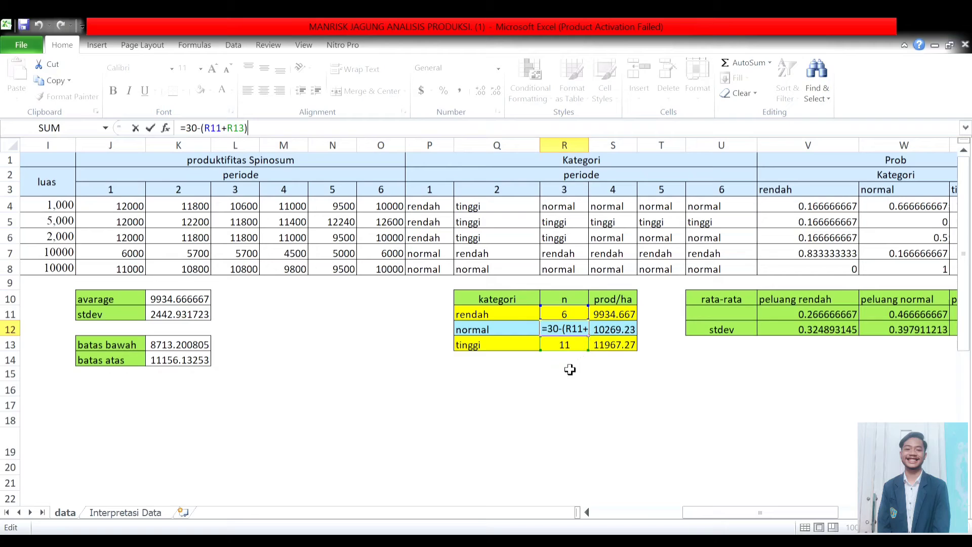
{"action": "key", "text": "alt+Tab"}
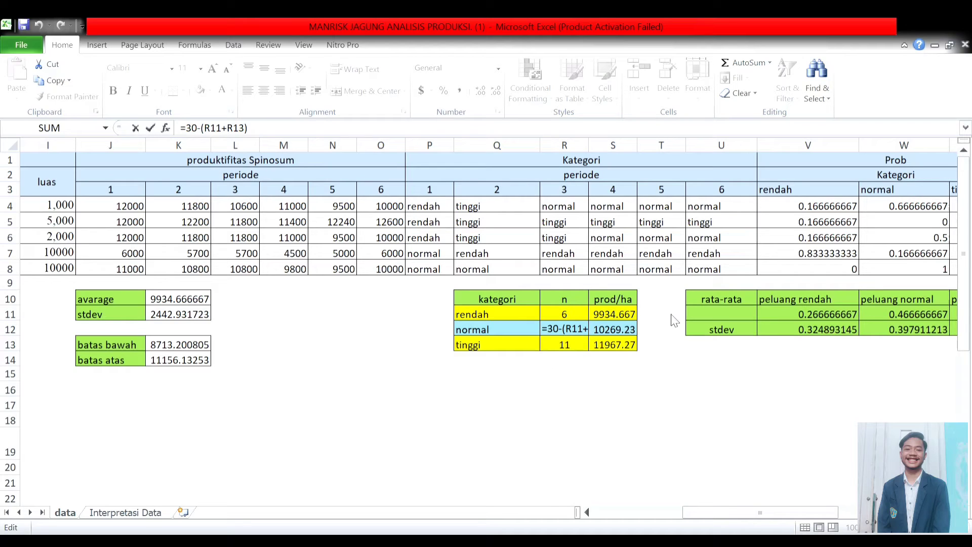
{"action": "key", "text": "alt+Tab"}
{"action": "key", "text": "Return"}
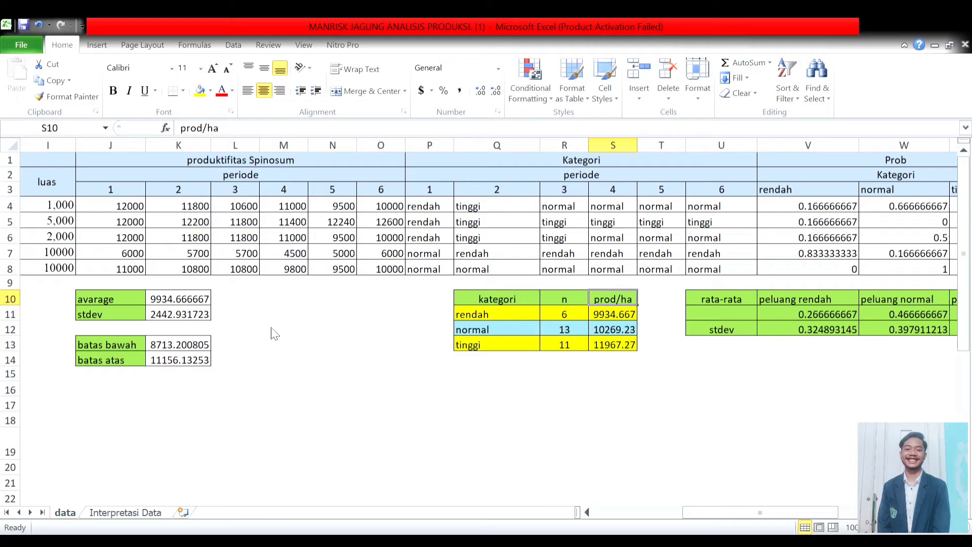
Inspect the AVERAGEIFS formulas for the prod/ha of the rendah category in S11 and the normal category in S12
{"action": "left_click", "coordinate": [630, 318]}
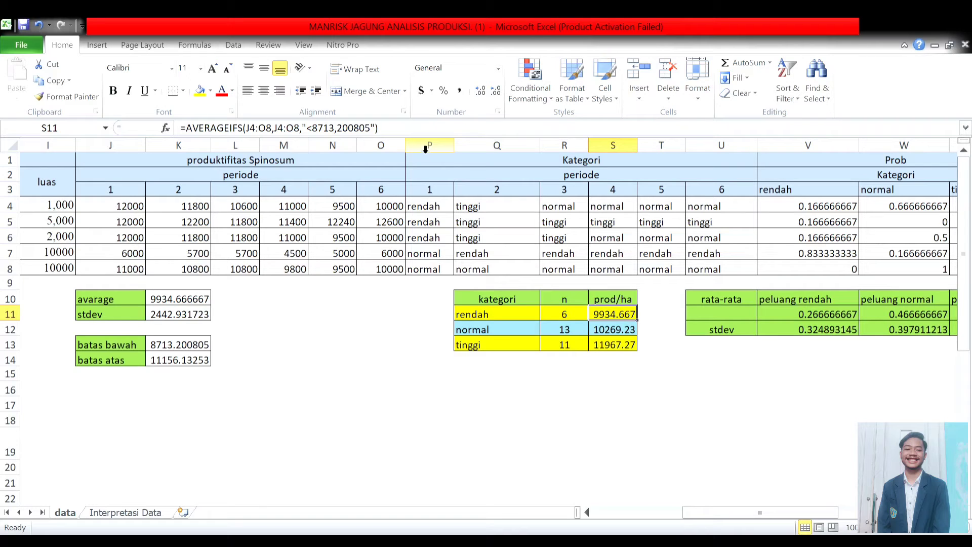
{"action": "key", "text": "F2"}
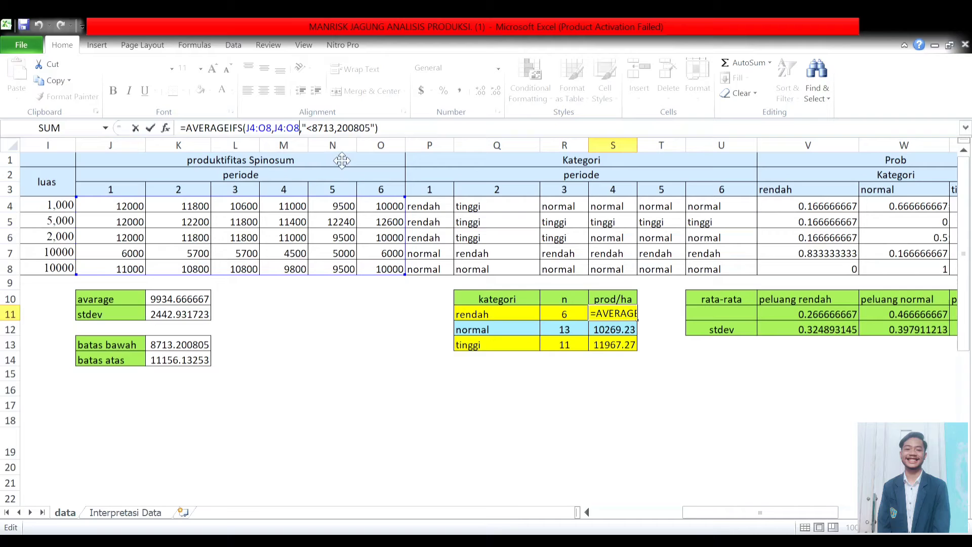
{"action": "key", "text": "Right"}
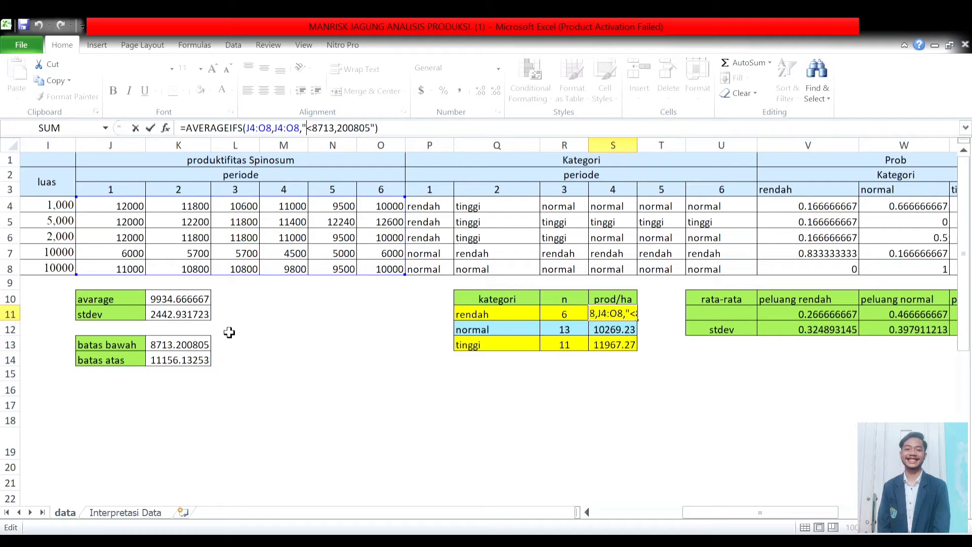
{"action": "key", "text": "Return"}
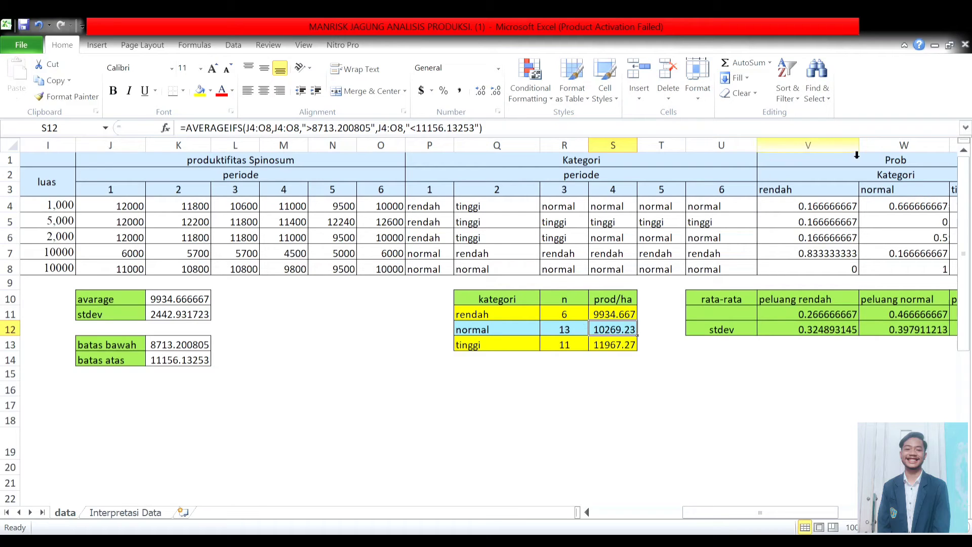
Inspect the nested IF formula in P4 that assigns the period 1 category, including its limit references
{"action": "left_click", "coordinate": [429, 206]}
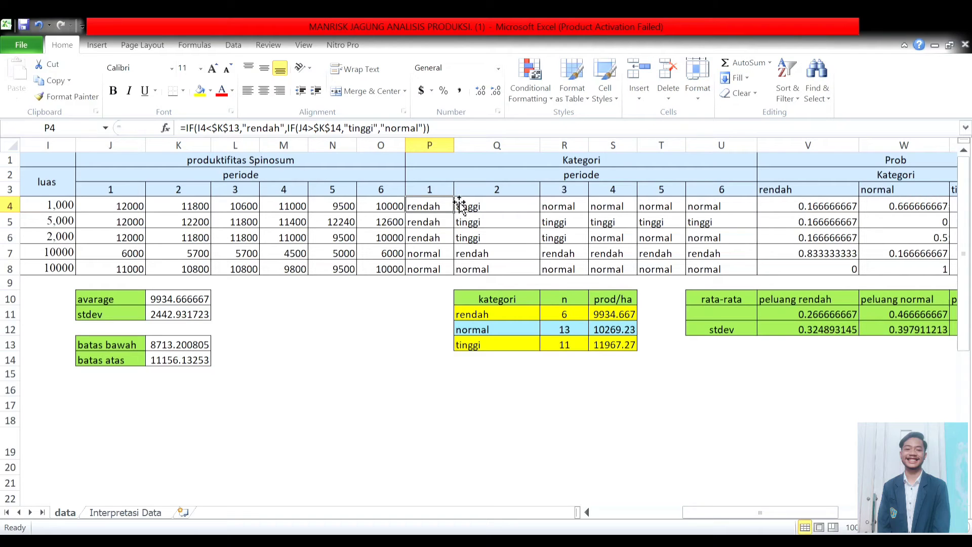
{"action": "left_click", "coordinate": [453, 133]}
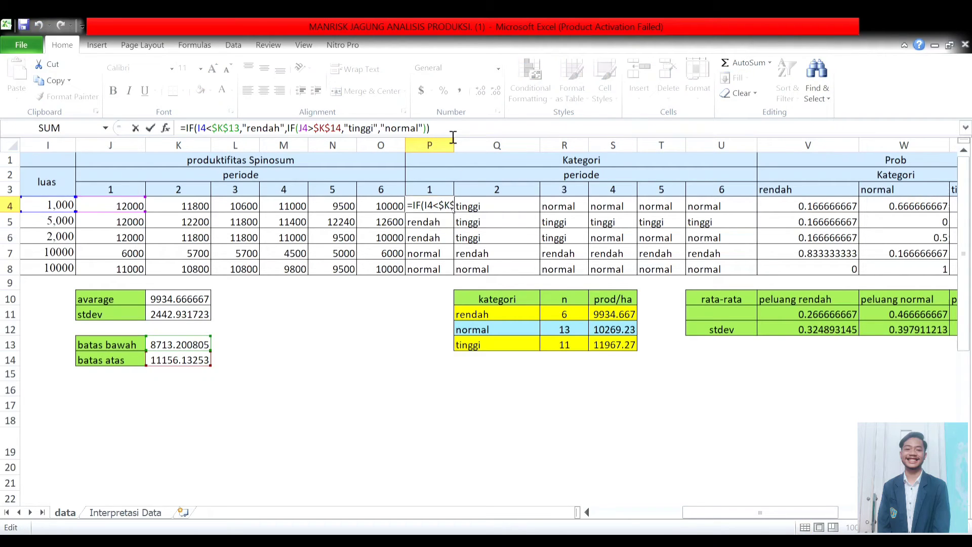
{"action": "key", "text": "Return"}
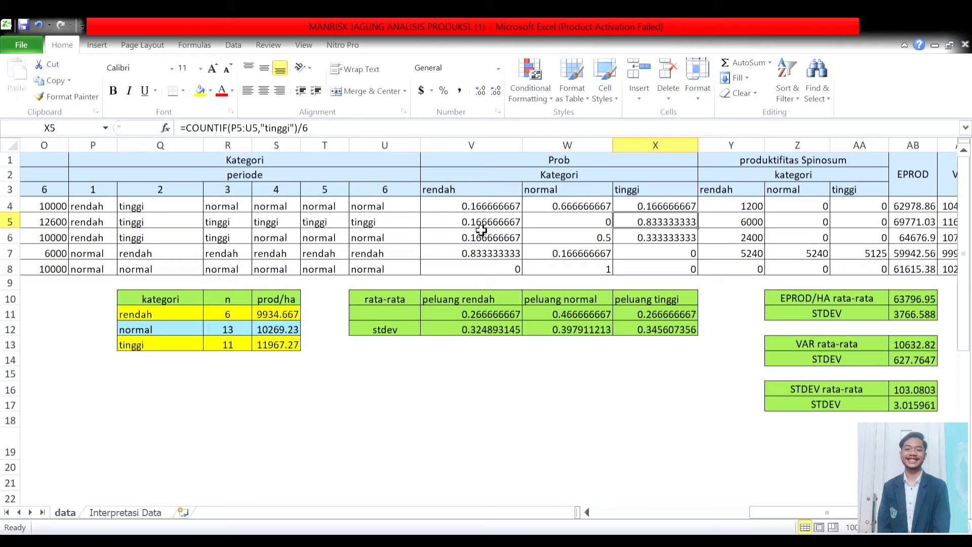
Inspect the COUNTIF probability formulas for rendah, normal and tinggi in V4, W4 and X4
{"action": "left_click", "coordinate": [502, 213]}
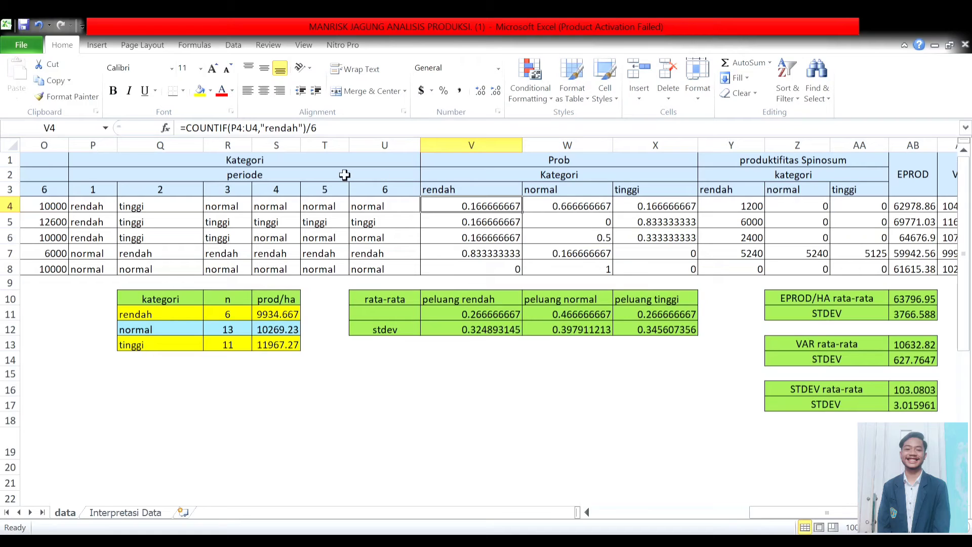
{"action": "left_click", "coordinate": [347, 139]}
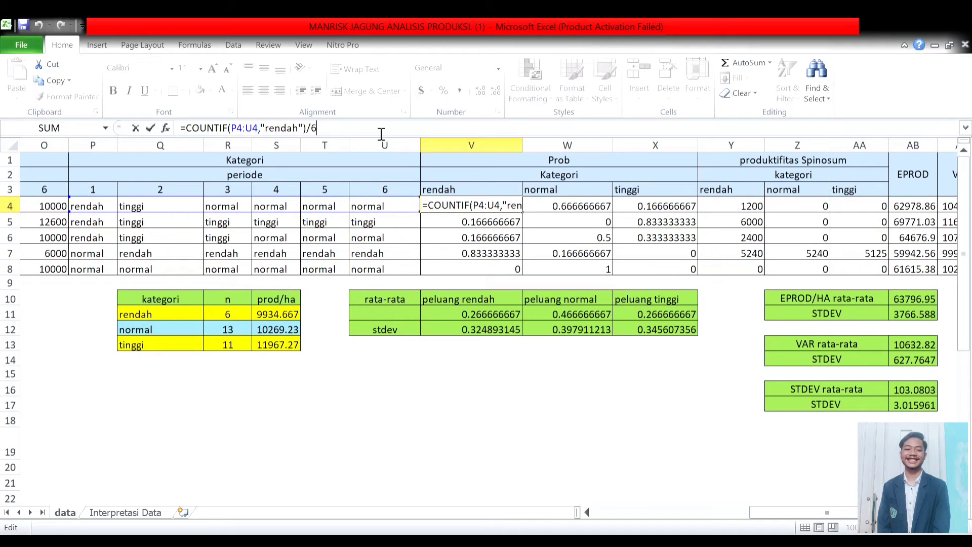
{"action": "key", "text": "Return"}
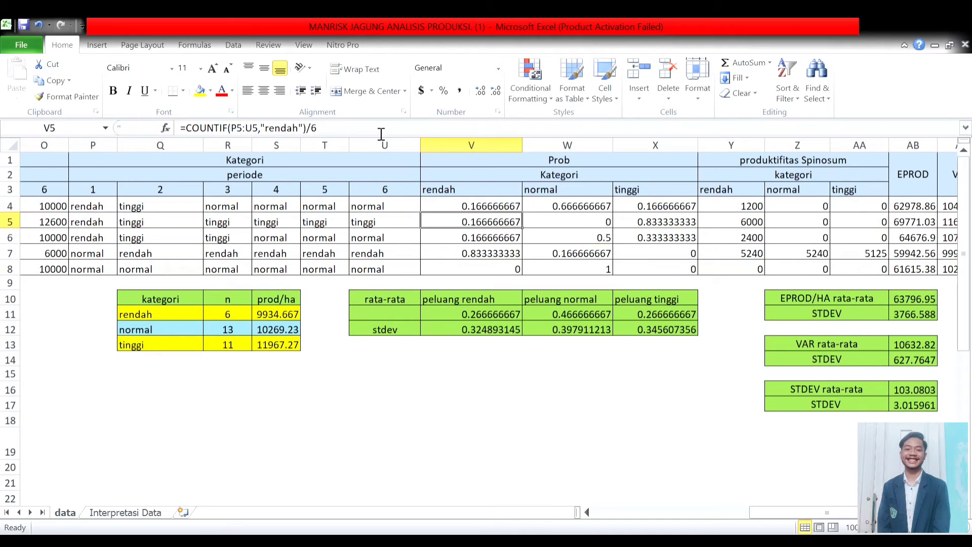
{"action": "left_click", "coordinate": [587, 211]}
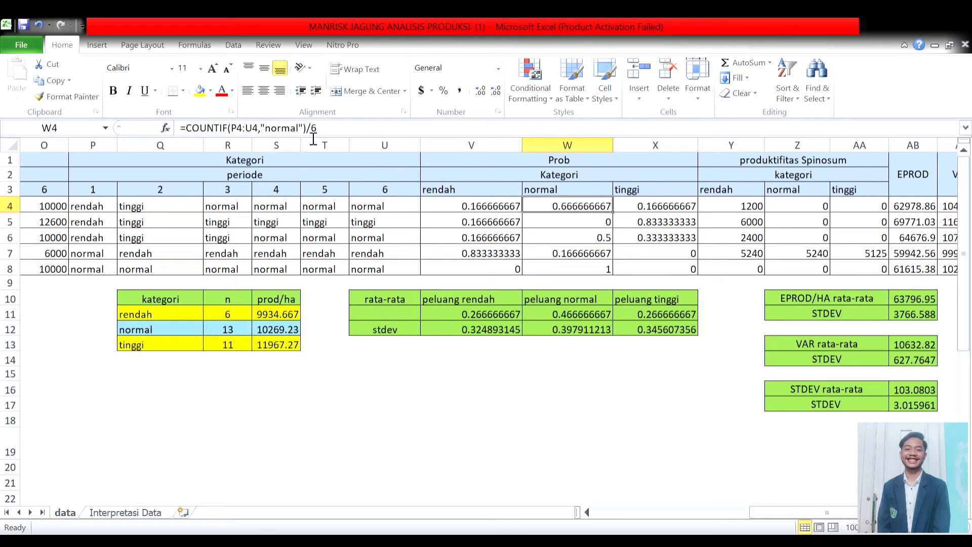
{"action": "left_click", "coordinate": [633, 208]}
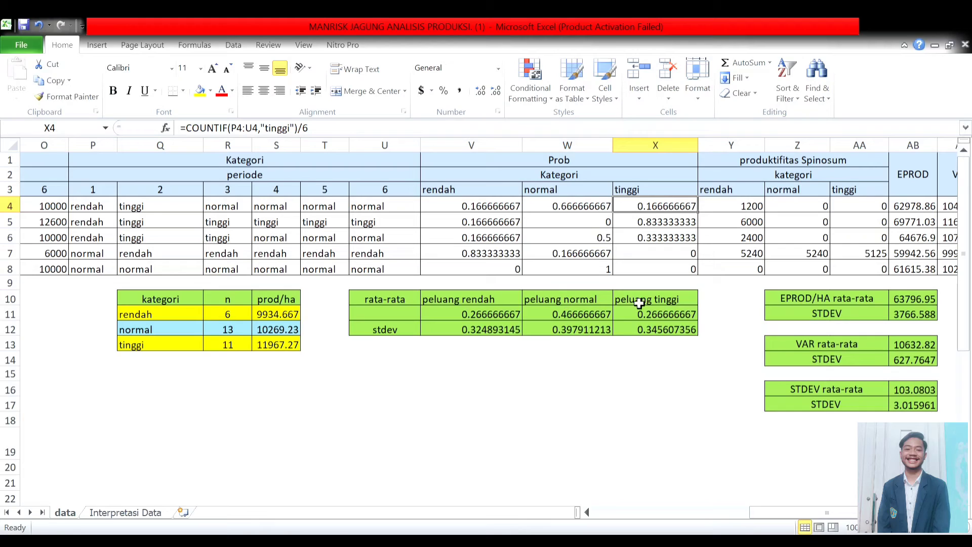
Inspect the average formulas for peluang rendah in V11 and peluang normal in W11, including their source ranges
{"action": "left_click", "coordinate": [508, 321]}
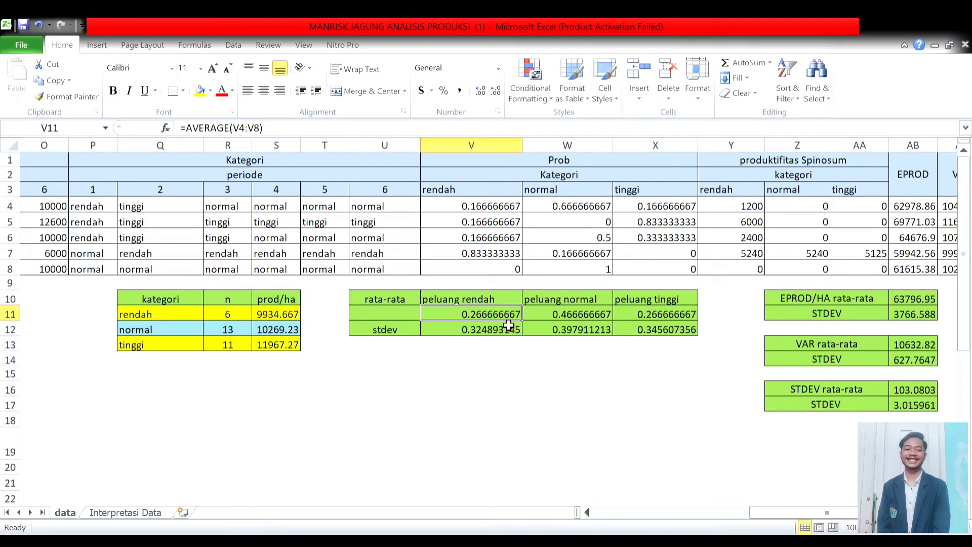
{"action": "left_click", "coordinate": [370, 133]}
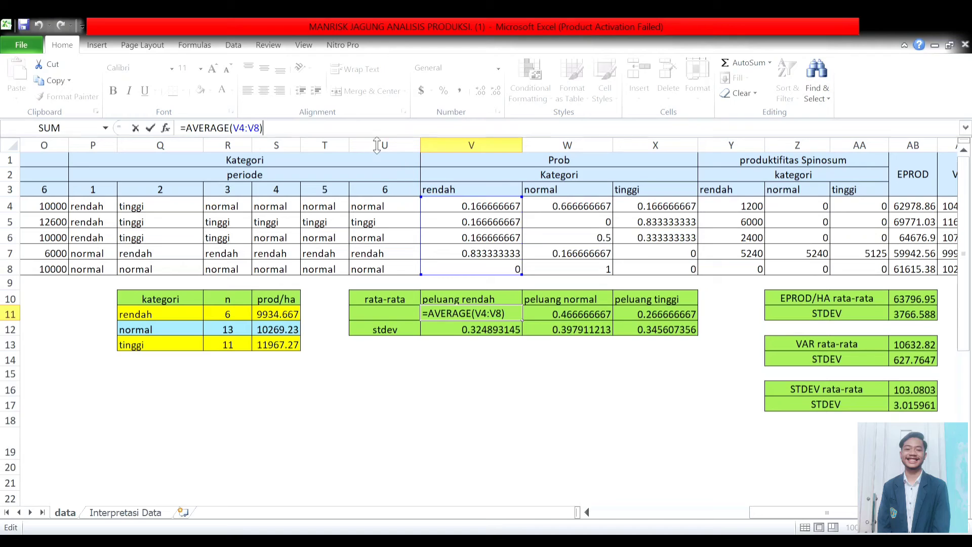
{"action": "key", "text": "Return"}
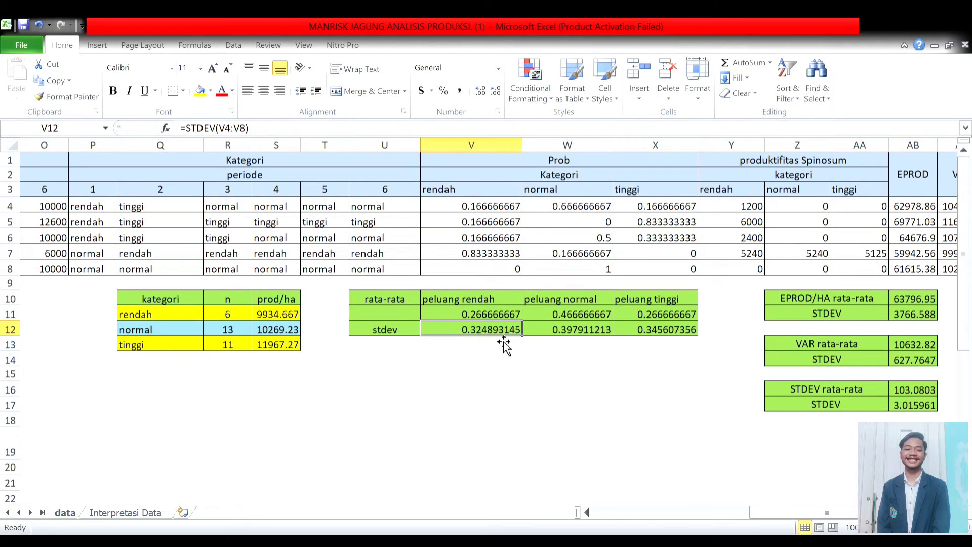
{"action": "left_click", "coordinate": [576, 316]}
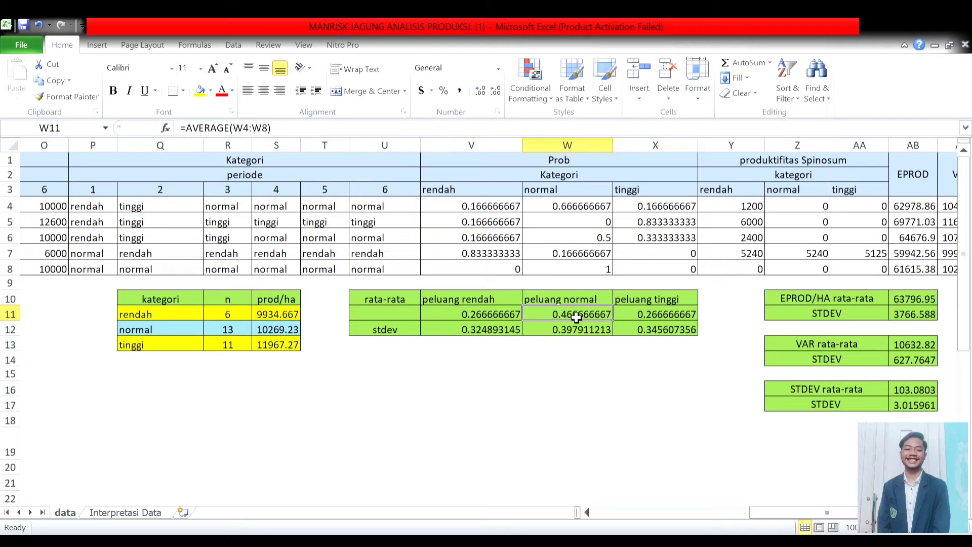
{"action": "left_click", "coordinate": [332, 130]}
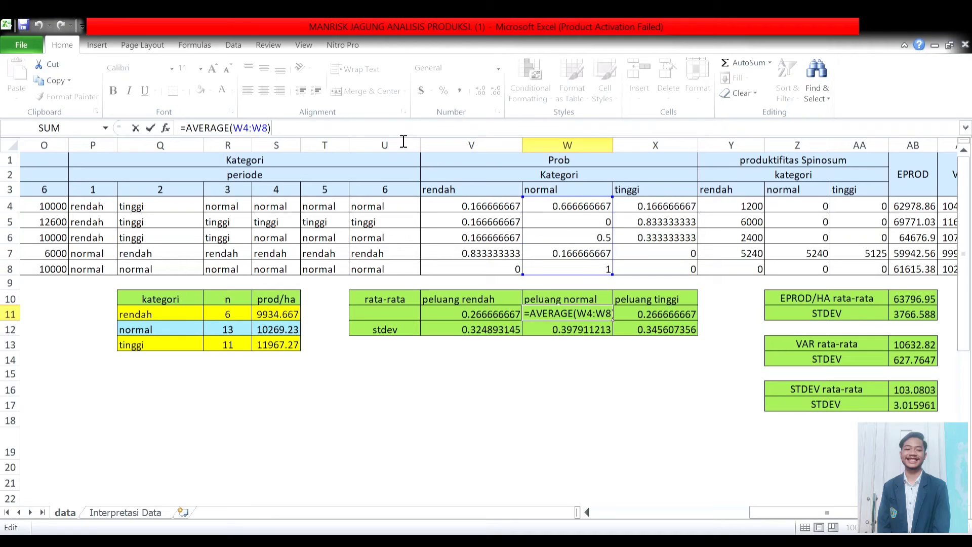
{"action": "key", "text": "Return"}
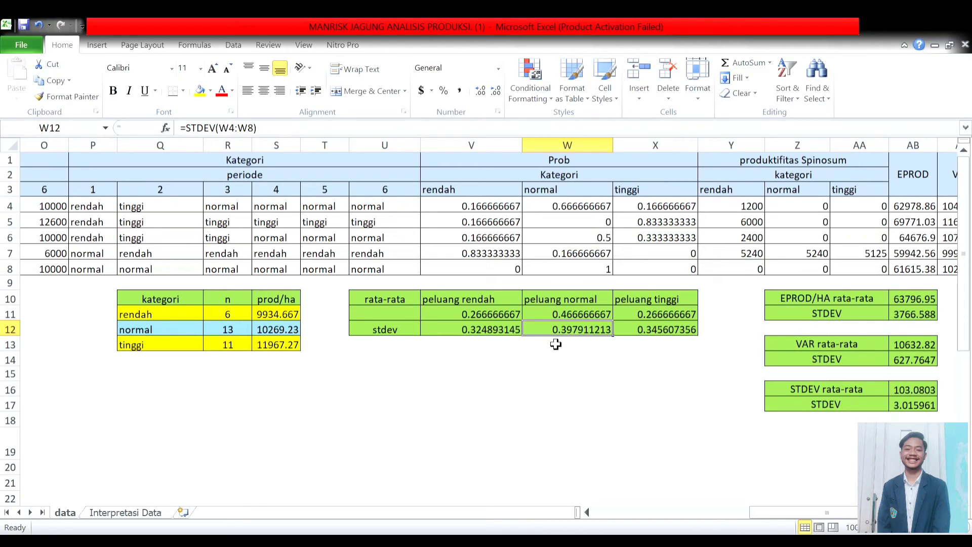
Inspect the standard deviation formula for peluang rendah in V12 and its source range
{"action": "left_click", "coordinate": [496, 335]}
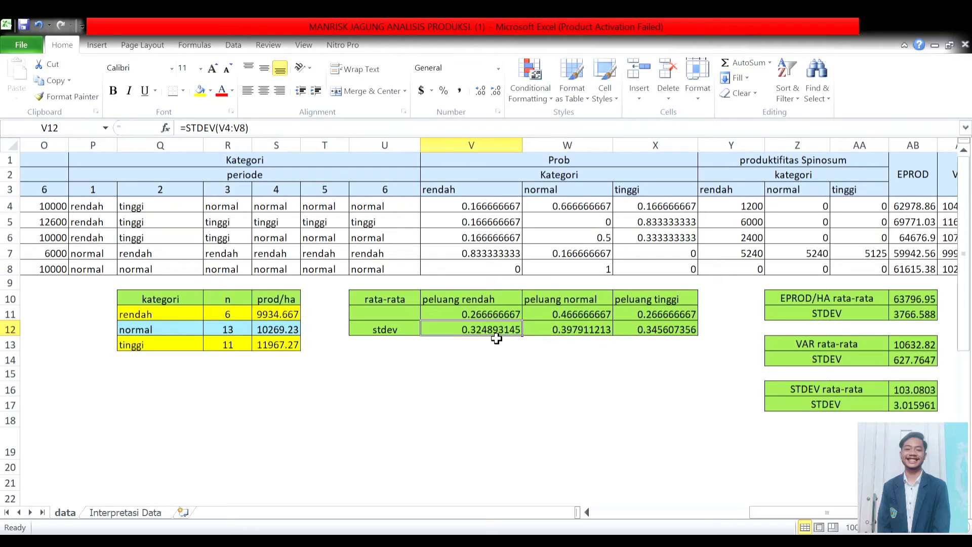
{"action": "left_click", "coordinate": [321, 134]}
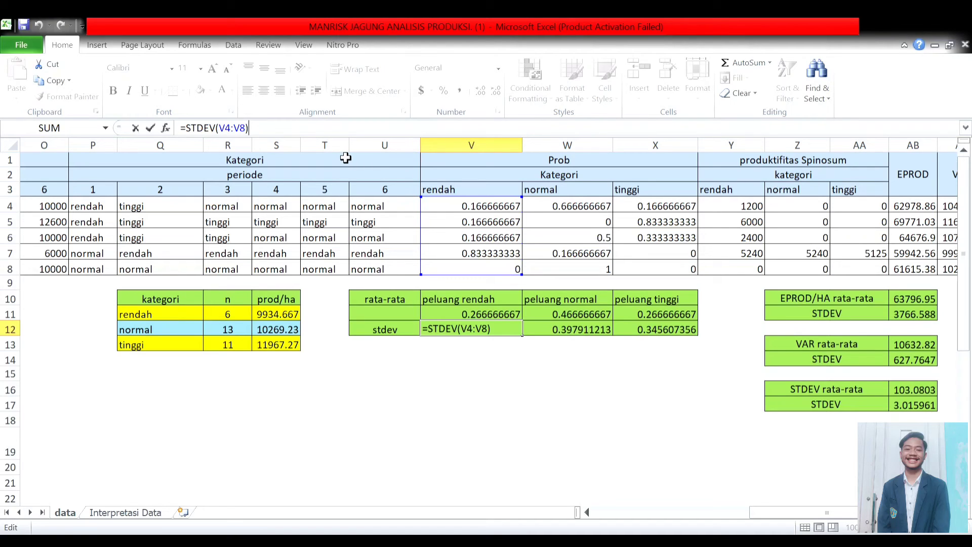
{"action": "key", "text": "Return"}
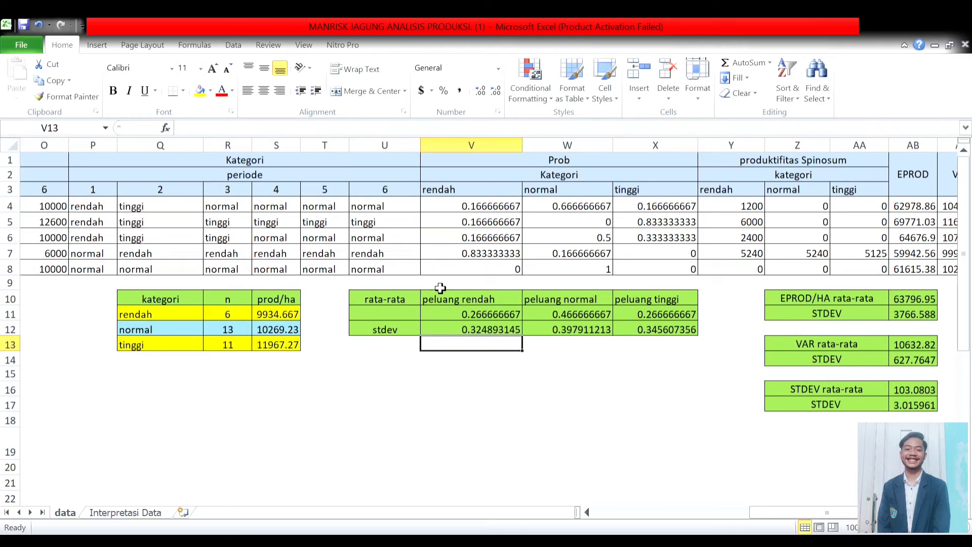
{"action": "left_click", "coordinate": [488, 332]}
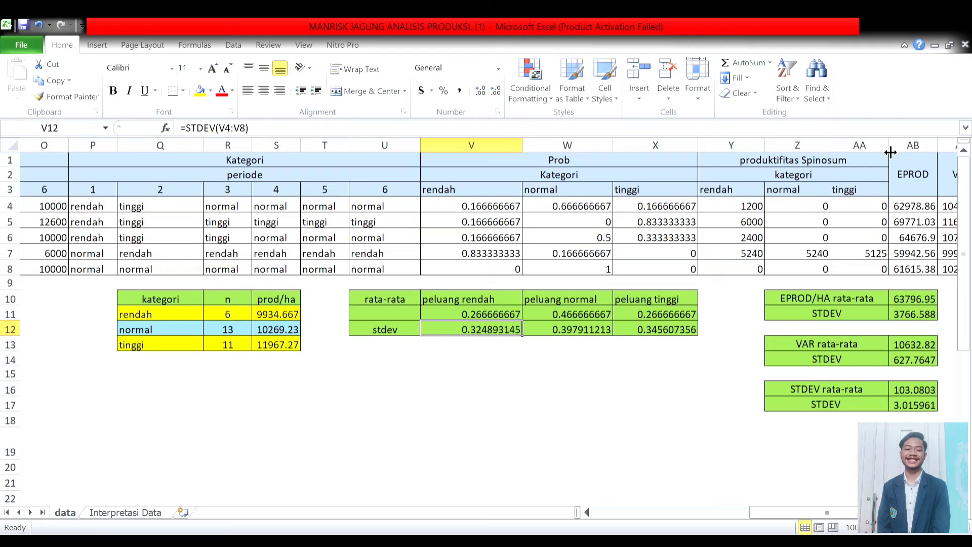
Inspect the AVERAGEIFS formula for the rendah productivity in Y4, including its average and criteria ranges
{"action": "scroll", "coordinate": [518, 167], "scroll_direction": "right", "scroll_amount": 2}
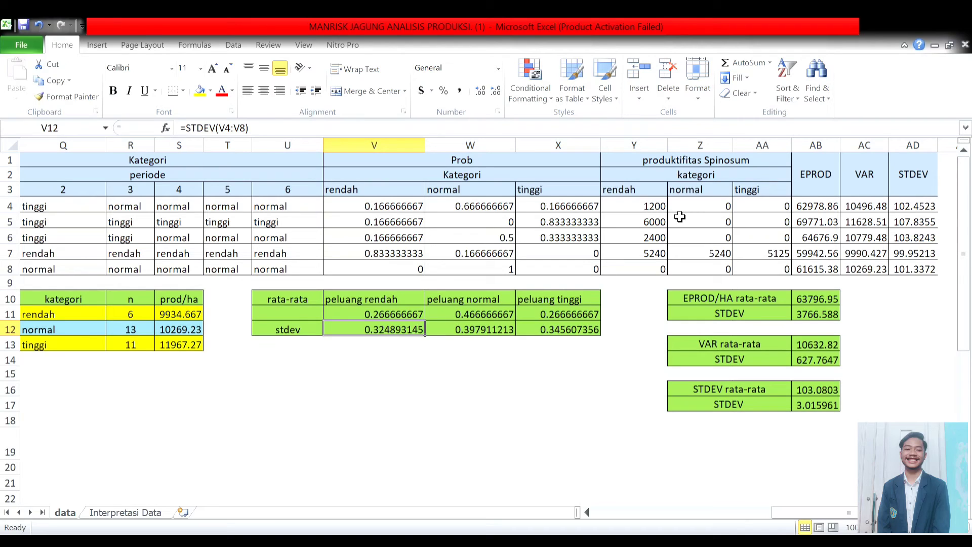
{"action": "left_click", "coordinate": [663, 208]}
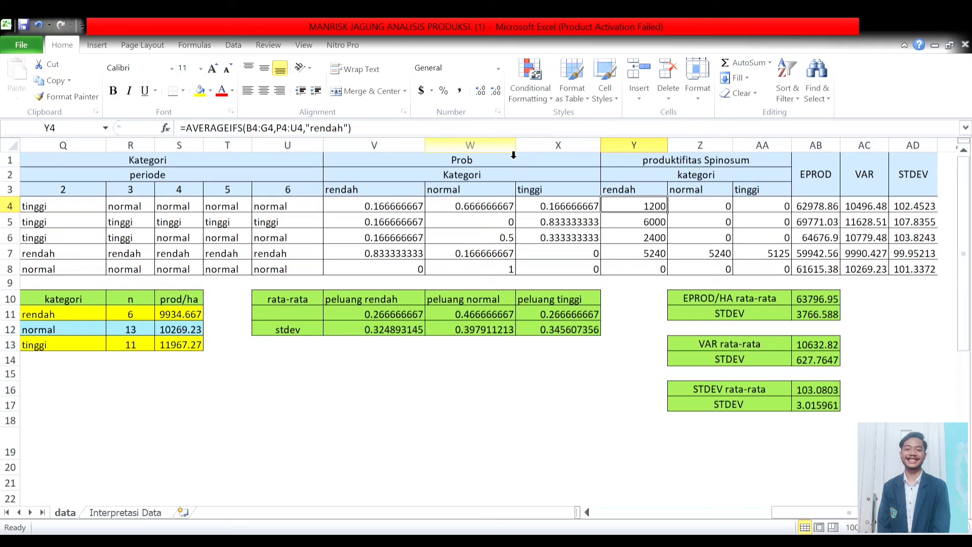
{"action": "left_click", "coordinate": [409, 135]}
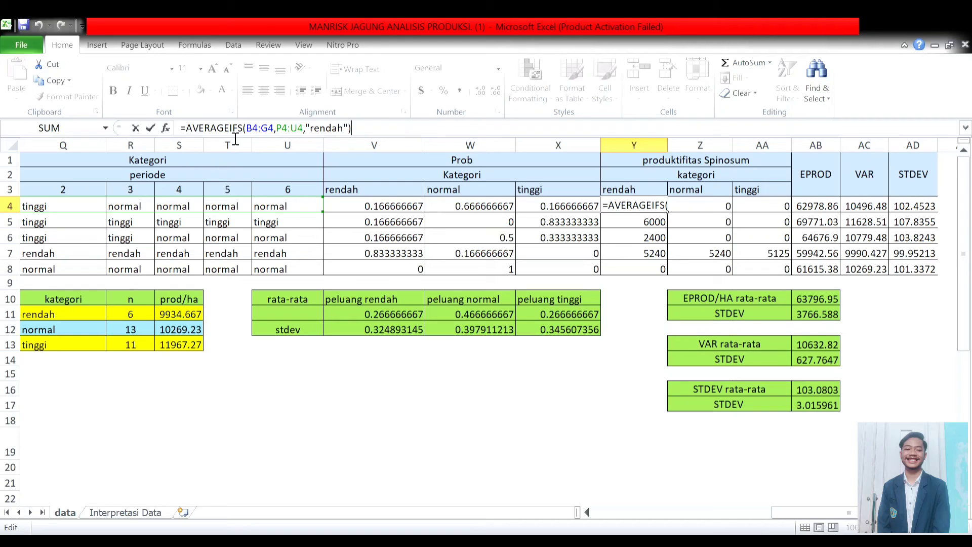
{"action": "left_click", "coordinate": [273, 133]}
{"action": "key", "text": "Return"}
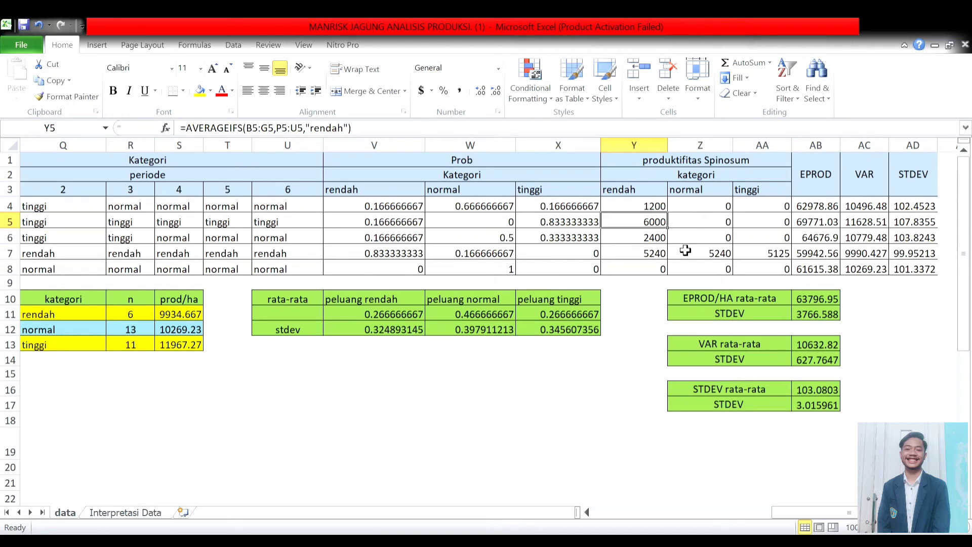
Check the normal and tinggi productivity cells Z4, AA4, AA7 and Z7 for their contents
{"action": "left_click", "coordinate": [689, 212]}
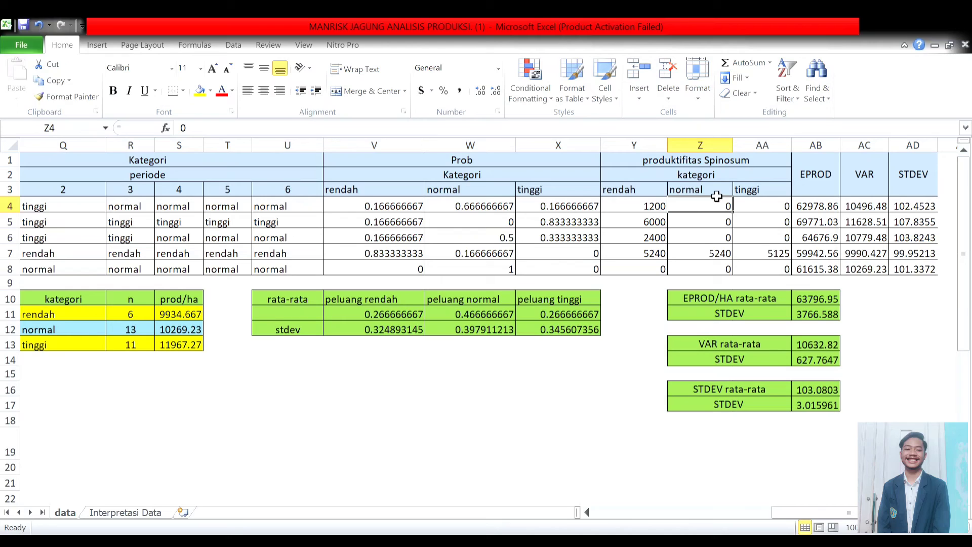
{"action": "left_click", "coordinate": [775, 212]}
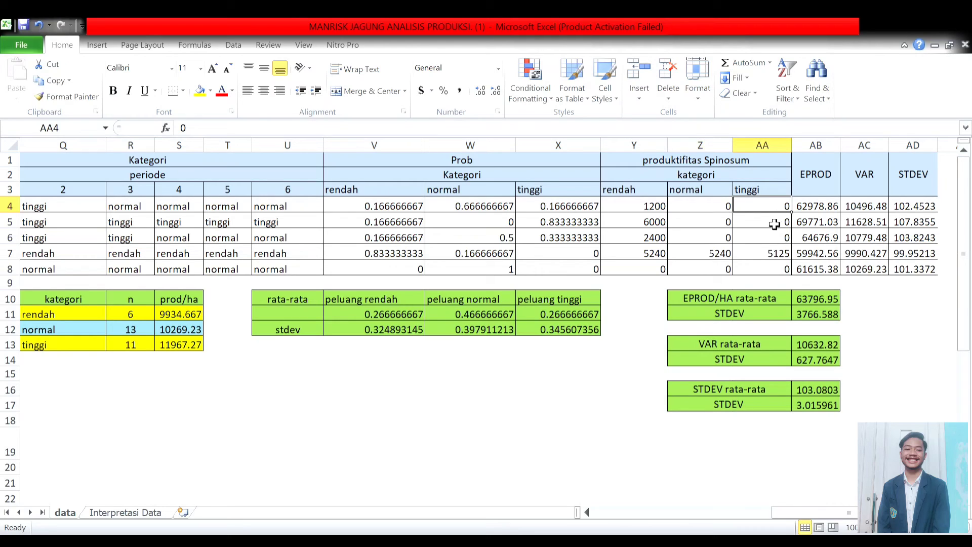
{"action": "left_click", "coordinate": [774, 254]}
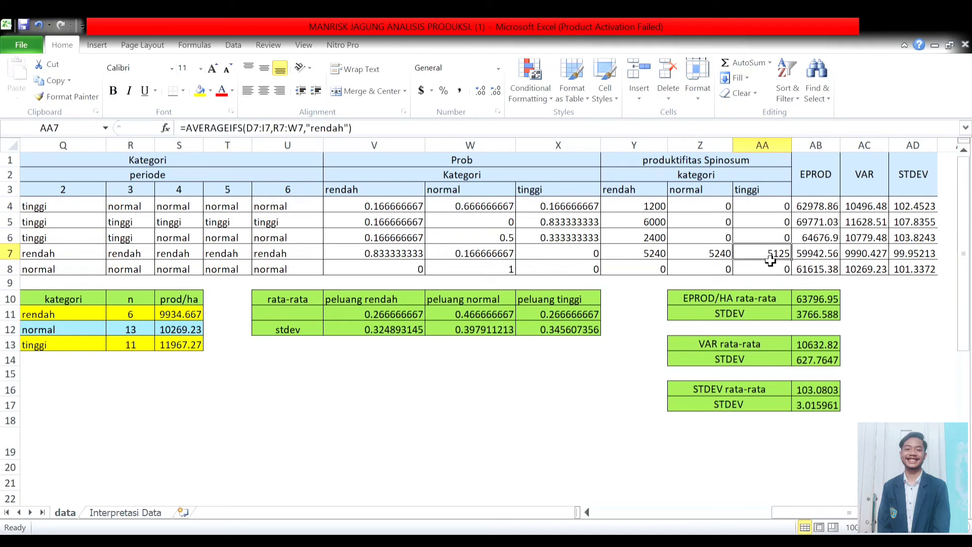
{"action": "left_click", "coordinate": [729, 259]}
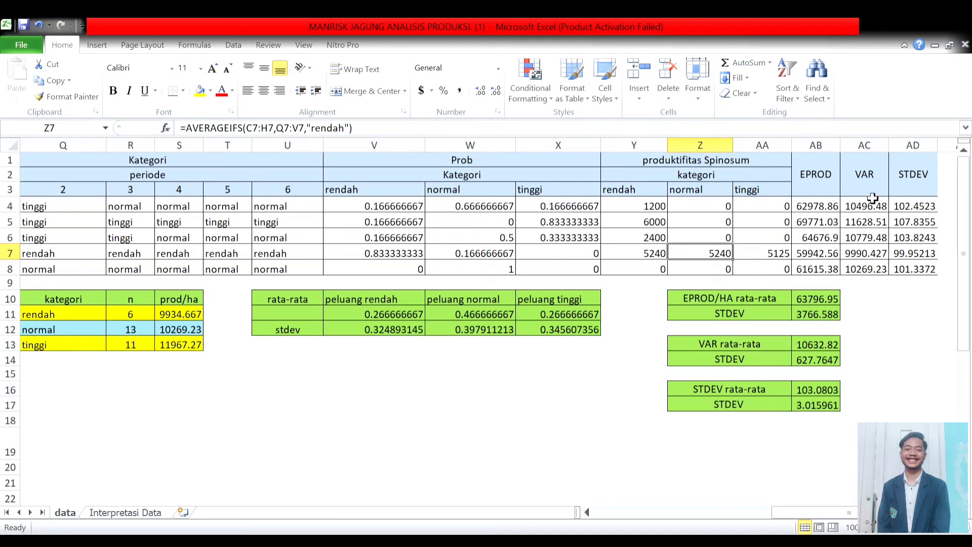
Inspect the EPROD formula in AB4 and the VAR formula in AC4, including the cell that VAR references
{"action": "left_click", "coordinate": [816, 206]}
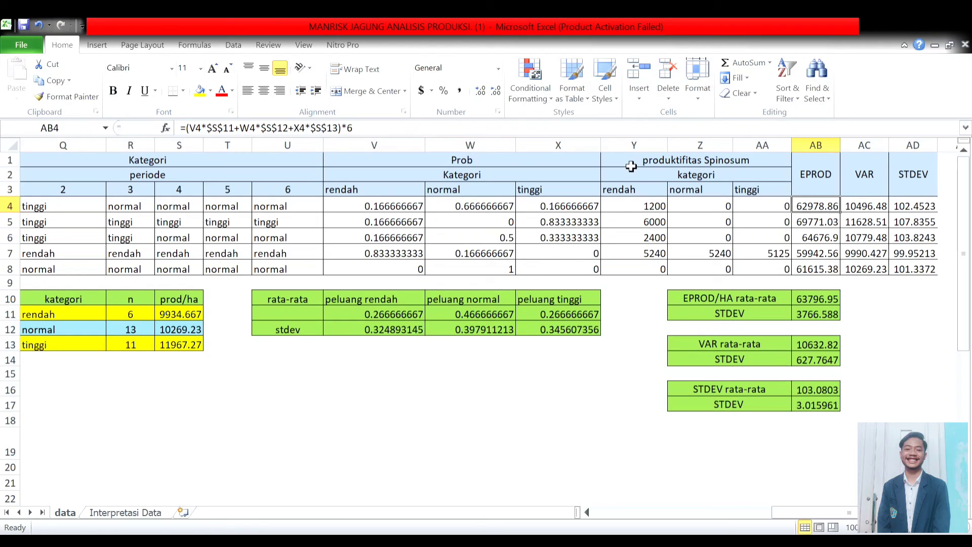
{"action": "left_click", "coordinate": [931, 206]}
{"action": "left_click", "coordinate": [836, 210]}
{"action": "left_click", "coordinate": [867, 212]}
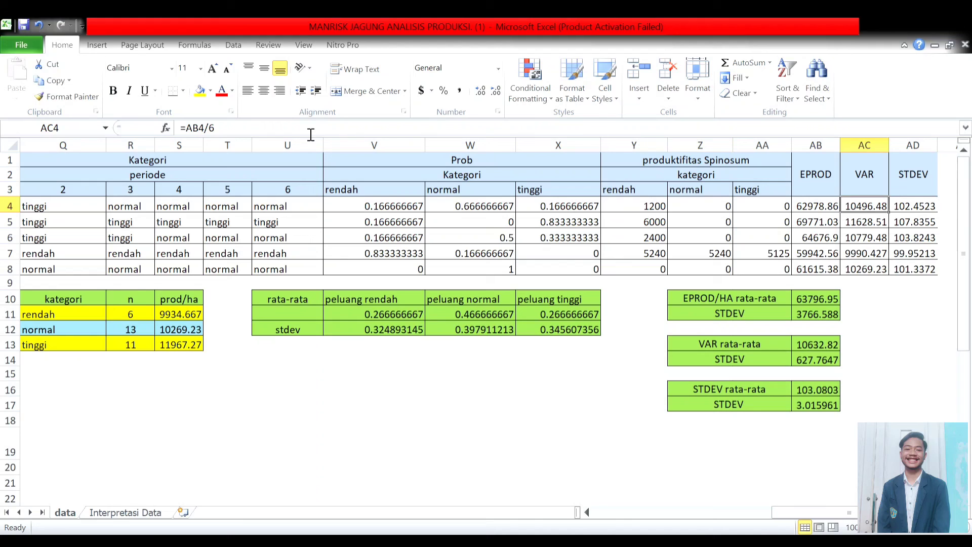
{"action": "left_click", "coordinate": [226, 137]}
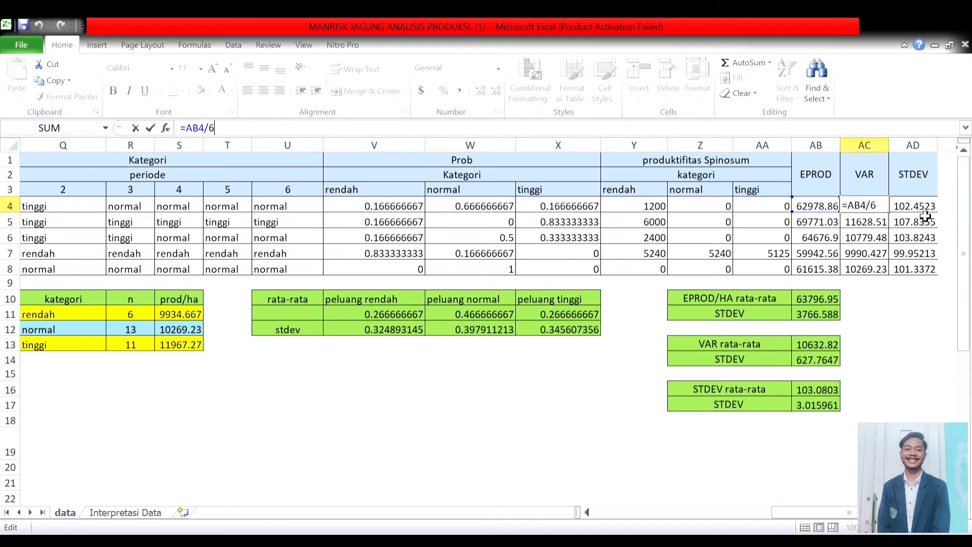
Inspect the square root formula for STDEV in AD4 and the cell it references
{"action": "key", "text": "Tab"}
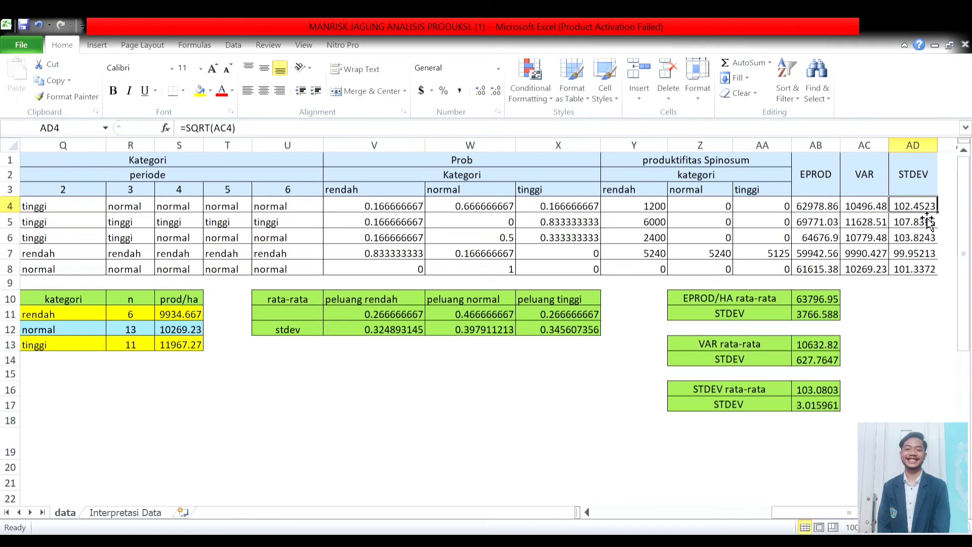
{"action": "left_click", "coordinate": [276, 130]}
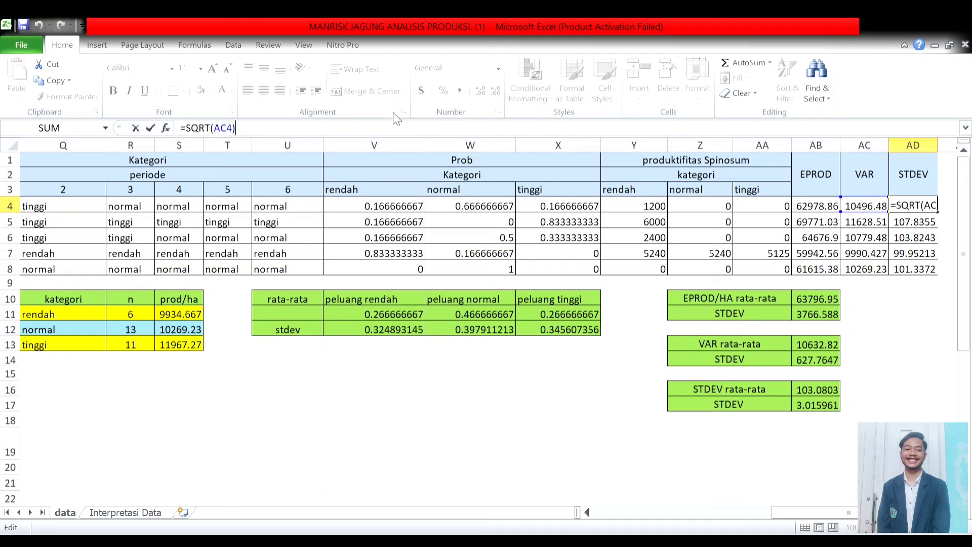
{"action": "key", "text": "Return"}
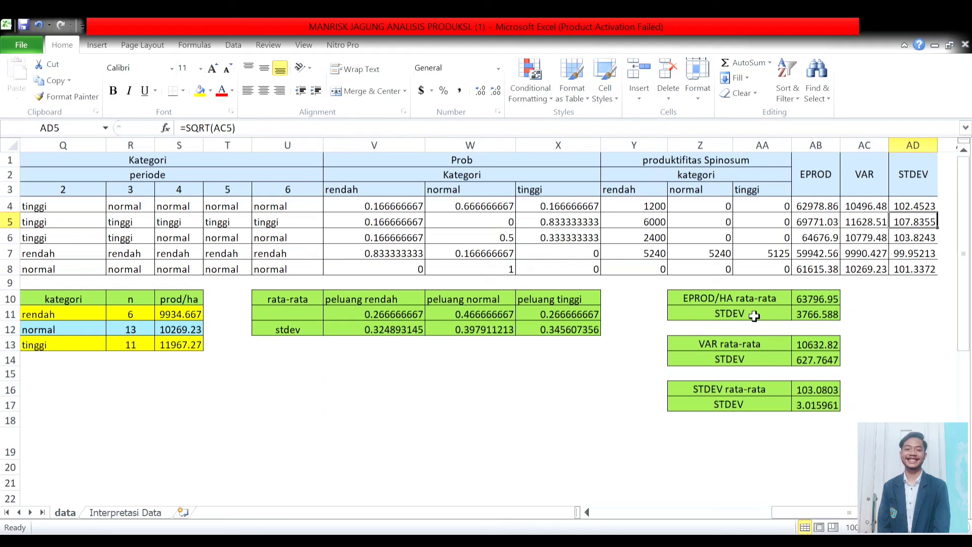
Inspect the EPROD/HA average formula in AB10 and its standard deviation formula in AB11, including their source ranges
{"action": "left_click", "coordinate": [771, 303]}
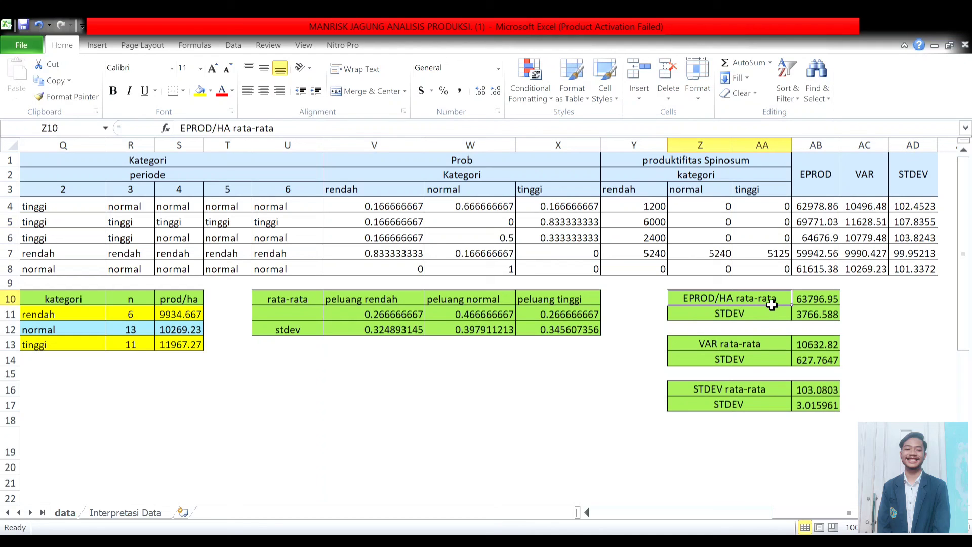
{"action": "left_click", "coordinate": [810, 304]}
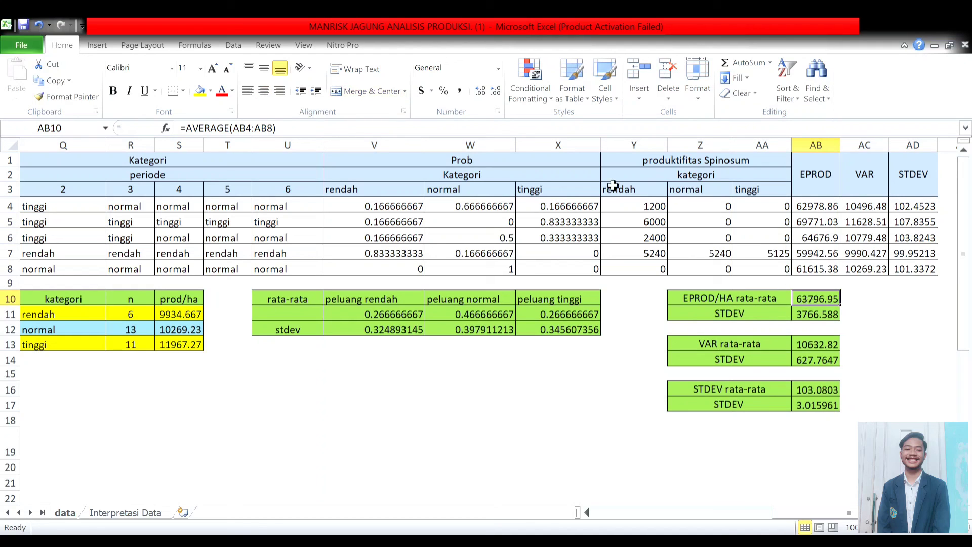
{"action": "left_click", "coordinate": [387, 137]}
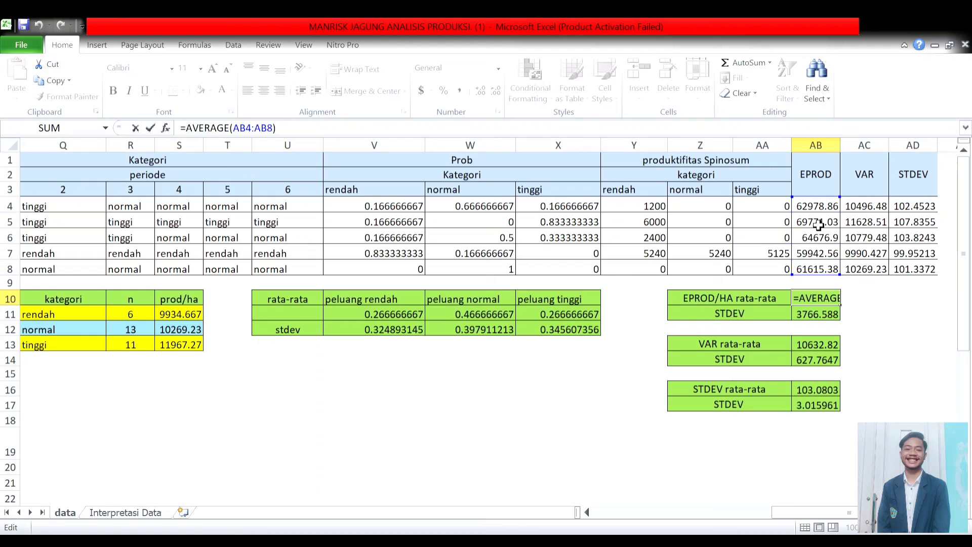
{"action": "key", "text": "Return"}
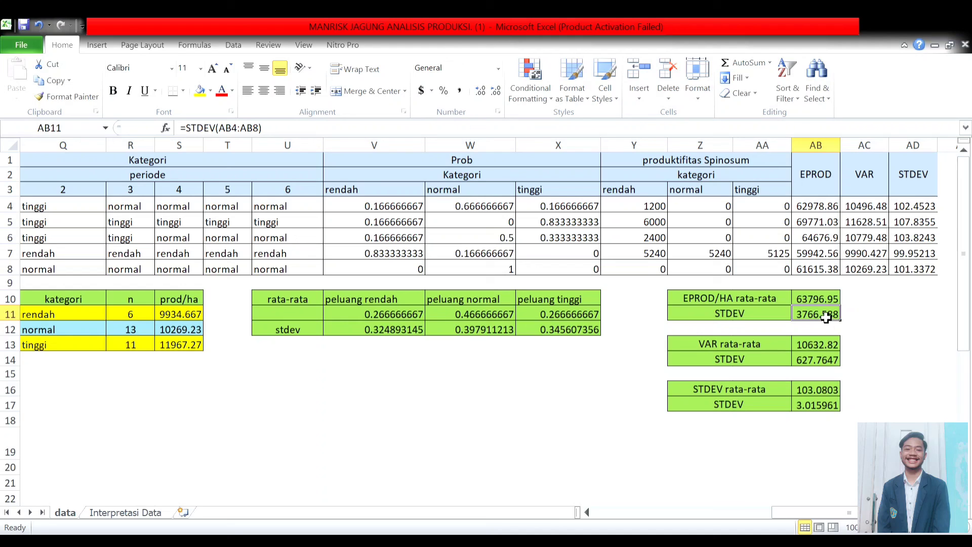
{"action": "left_click", "coordinate": [379, 132]}
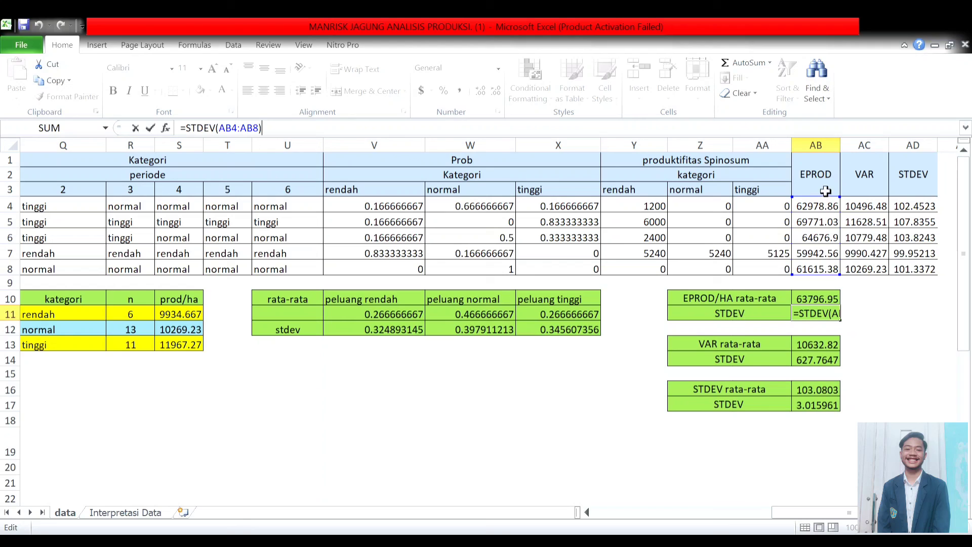
{"action": "key", "text": "Return"}
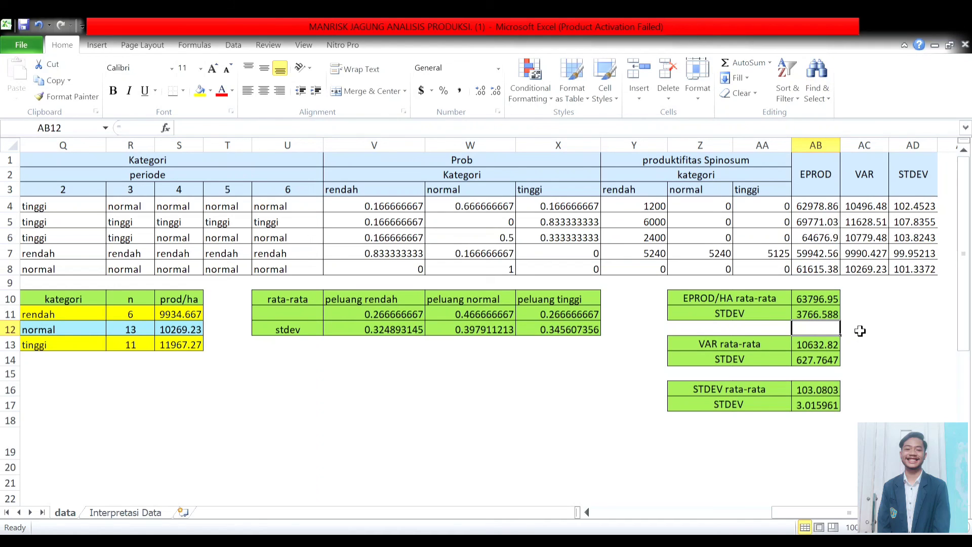
Review the EPROD/HA average in AB10 again with its source range and compare it with the standard deviation in AB11
{"action": "left_click", "coordinate": [809, 303]}
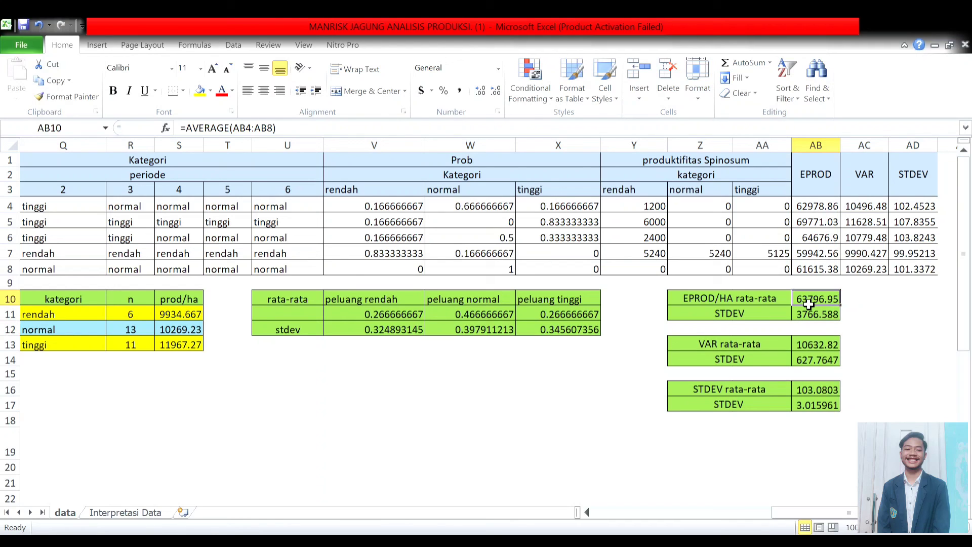
{"action": "left_click", "coordinate": [318, 133]}
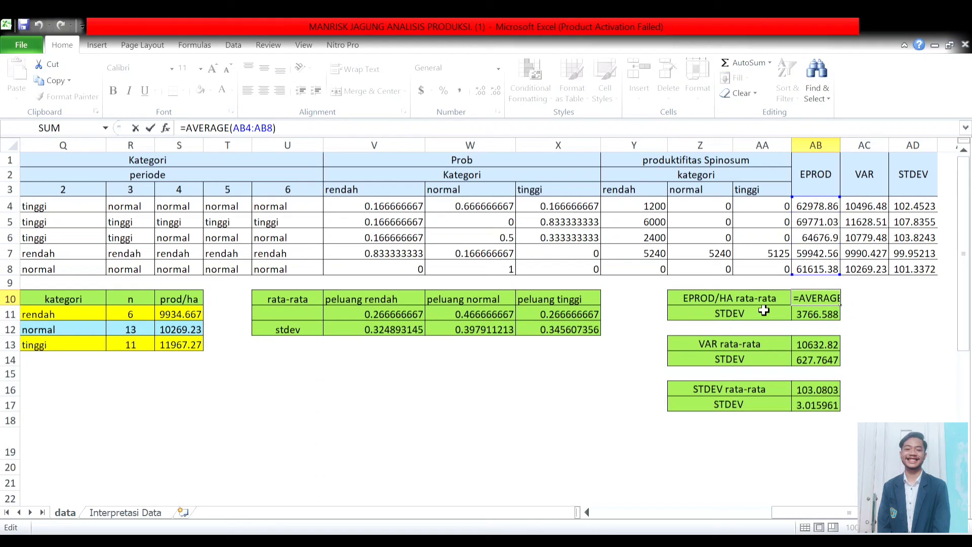
{"action": "key", "text": "Return"}
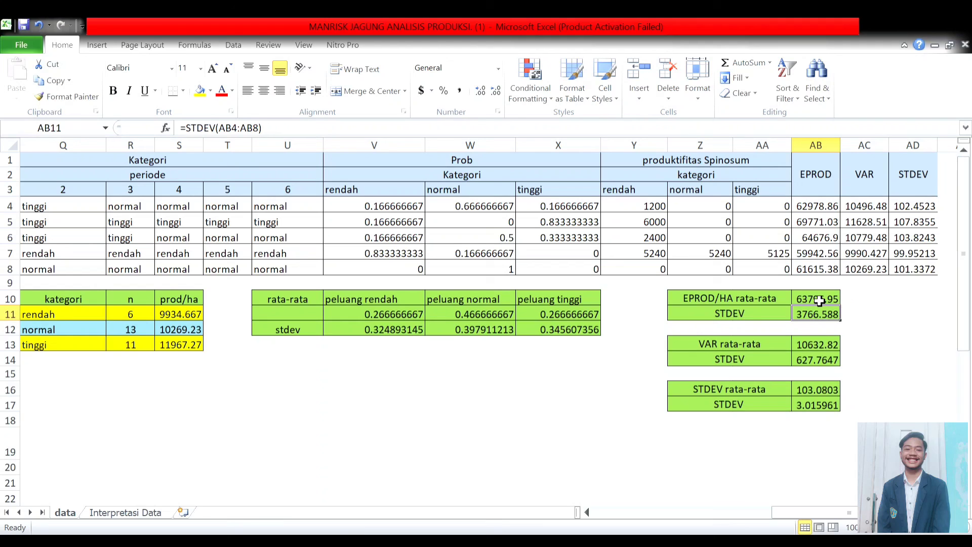
{"action": "left_click", "coordinate": [819, 301]}
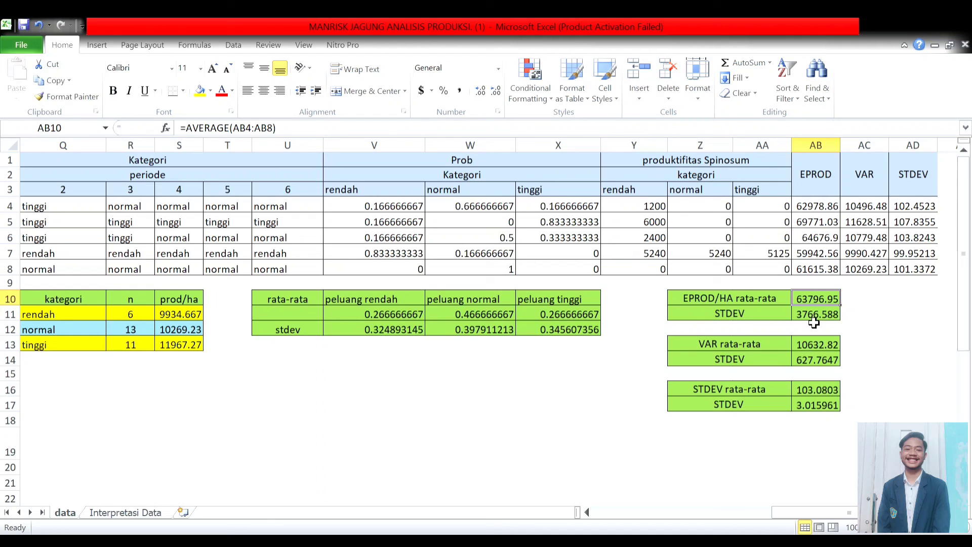
{"action": "key", "text": "Down"}
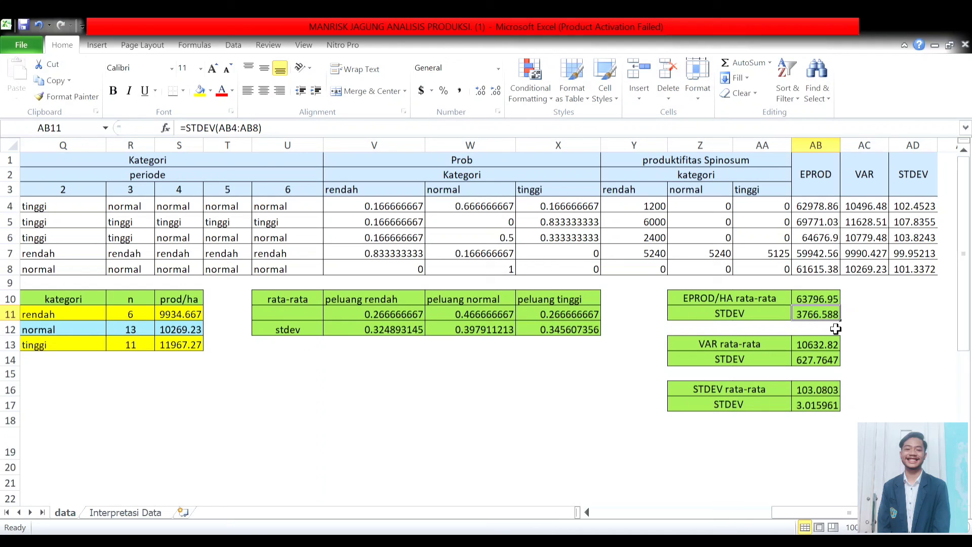
{"action": "left_click", "coordinate": [820, 303]}
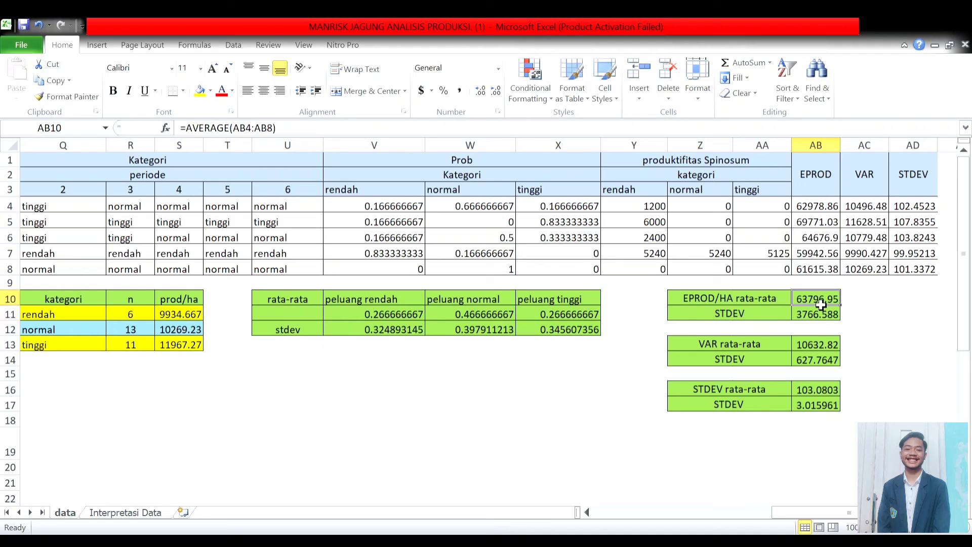
Inspect the VAR average formula in AB13 and the matching standard deviation formula in AB14
{"action": "left_click", "coordinate": [817, 350]}
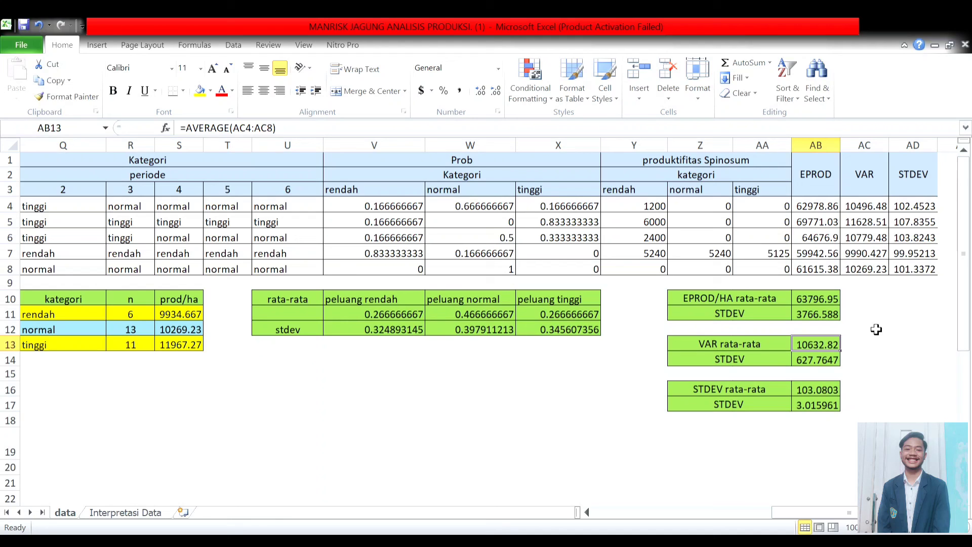
{"action": "left_click", "coordinate": [810, 364]}
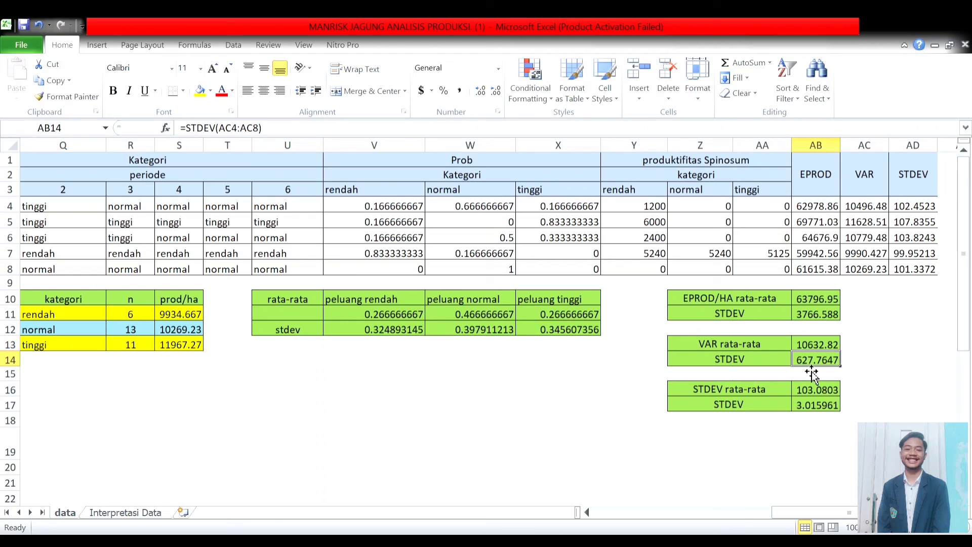